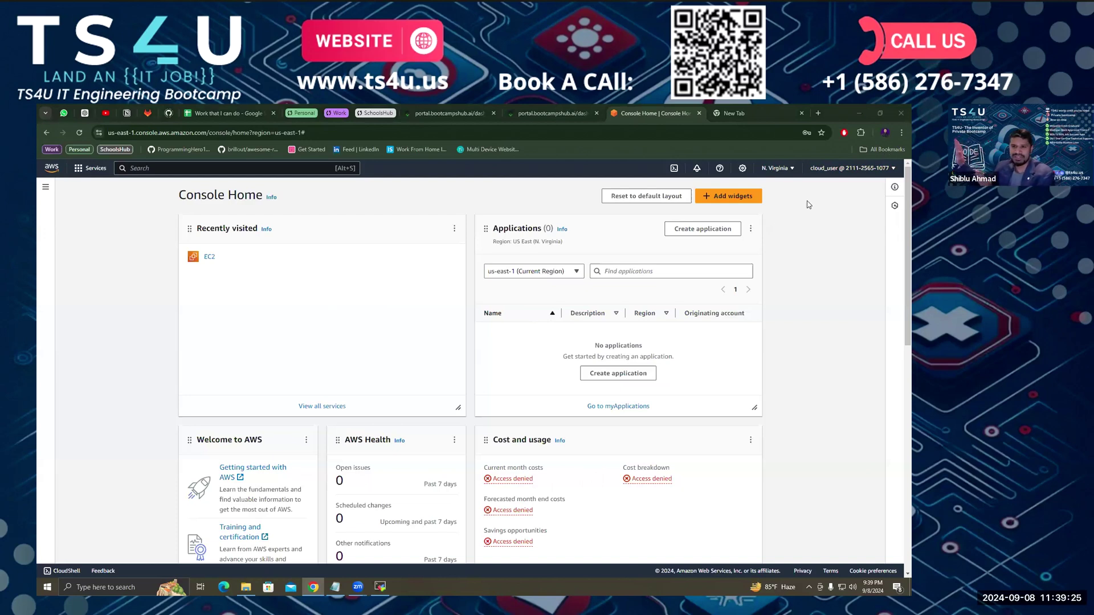
Open the EC2 service's list of running instances and start launching a new instance.
left_click(170, 272)
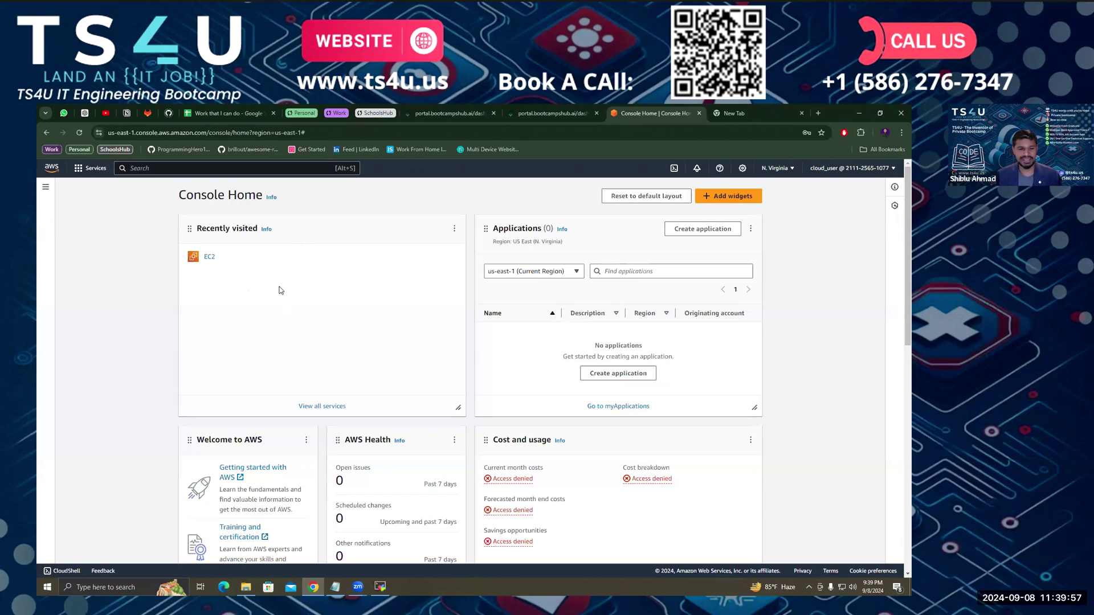
left_click(208, 259)
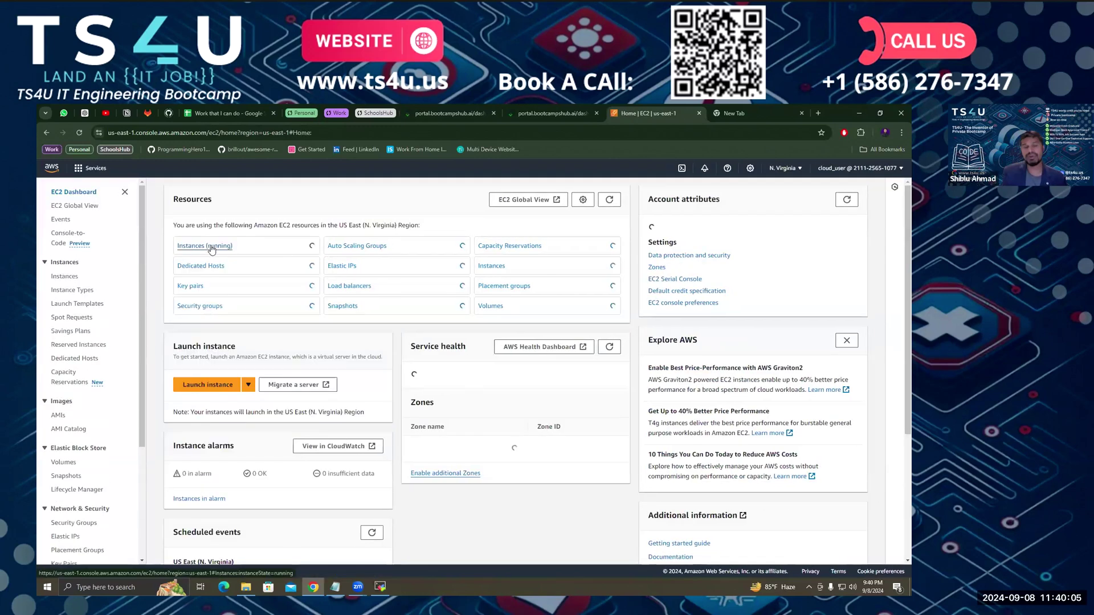
left_click(209, 246)
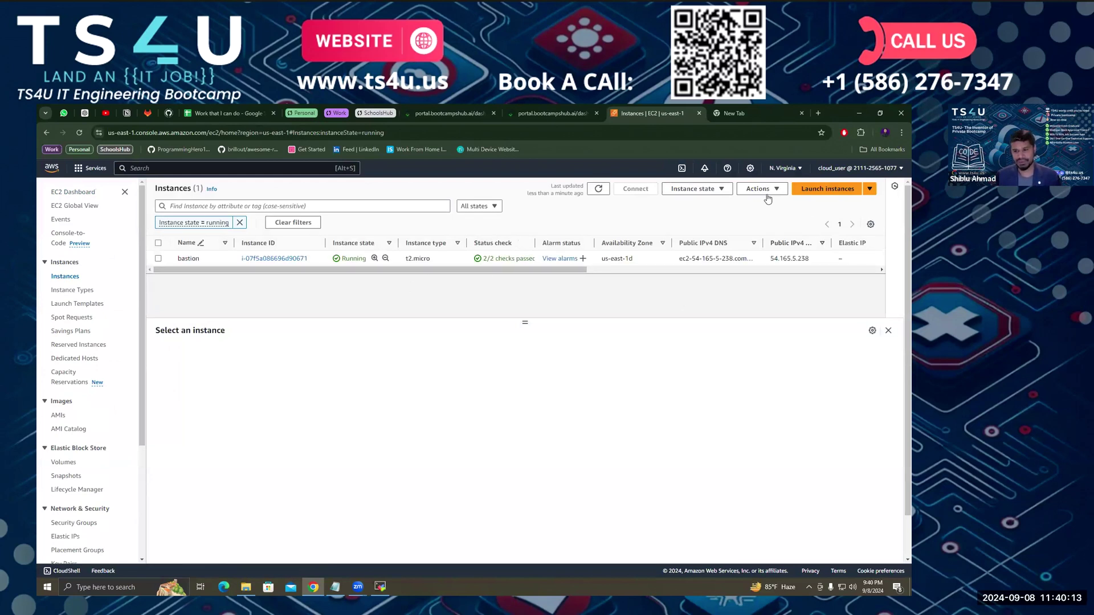
left_click(815, 189)
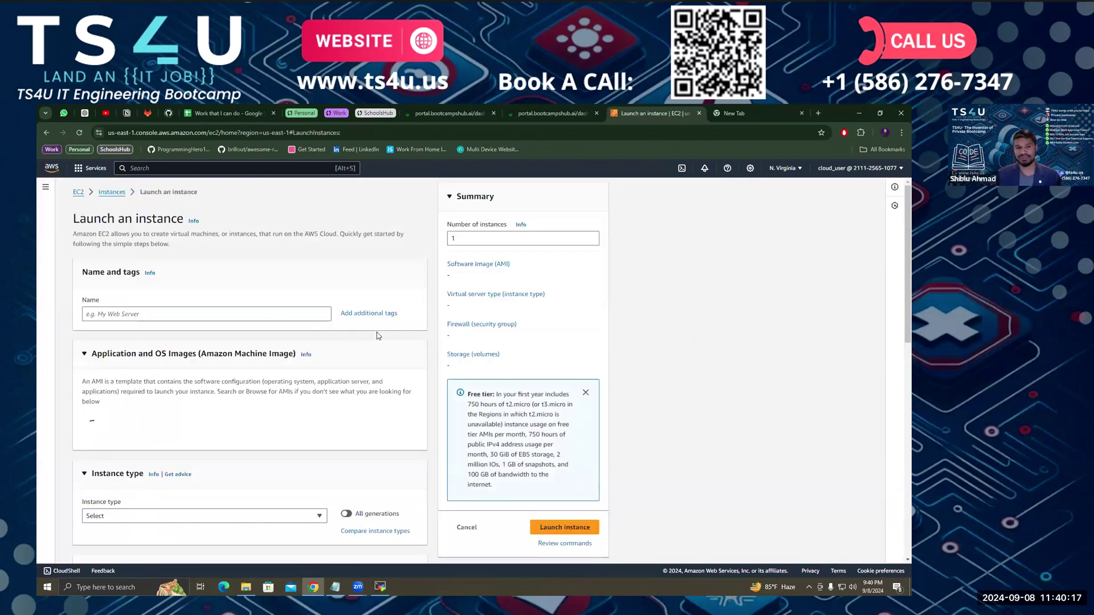
Name the new instance linux-crash-course.
left_click(165, 313)
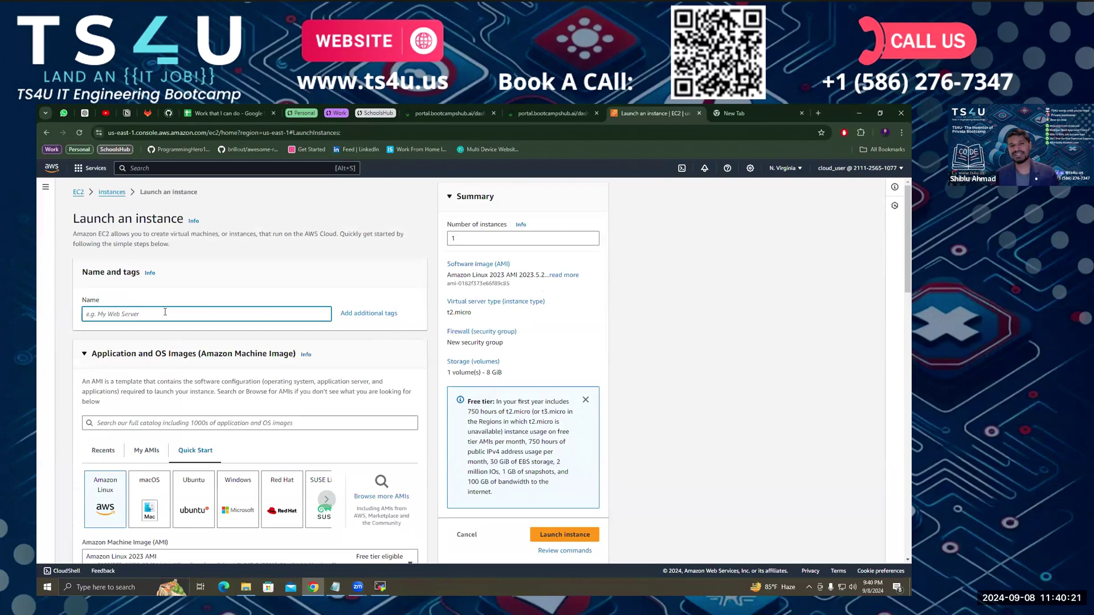
type("linux-crash-course")
key("ctrl+a")
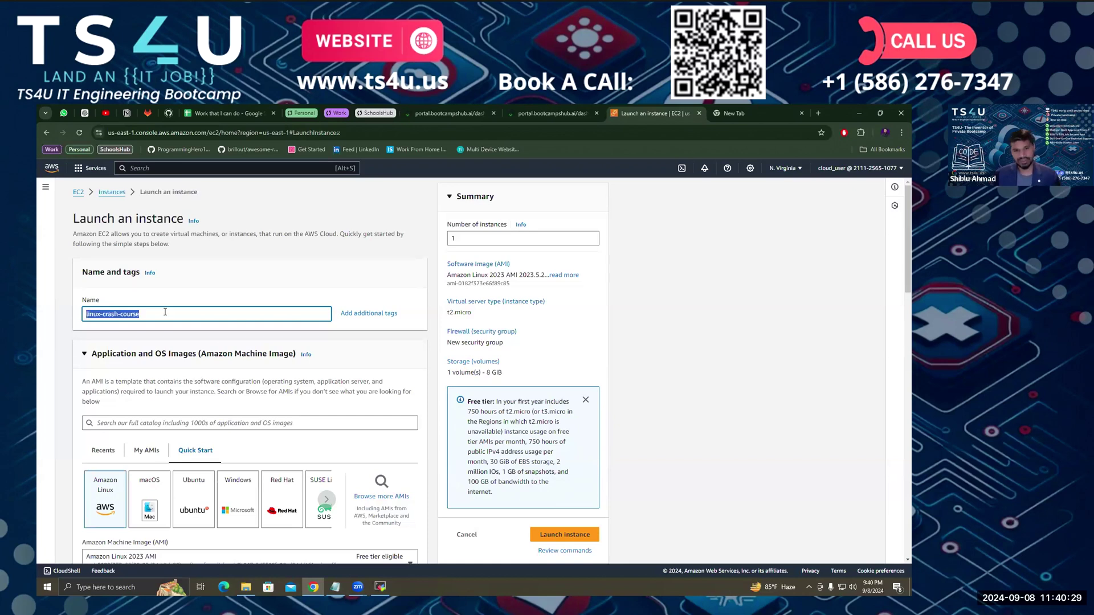
left_click(261, 290)
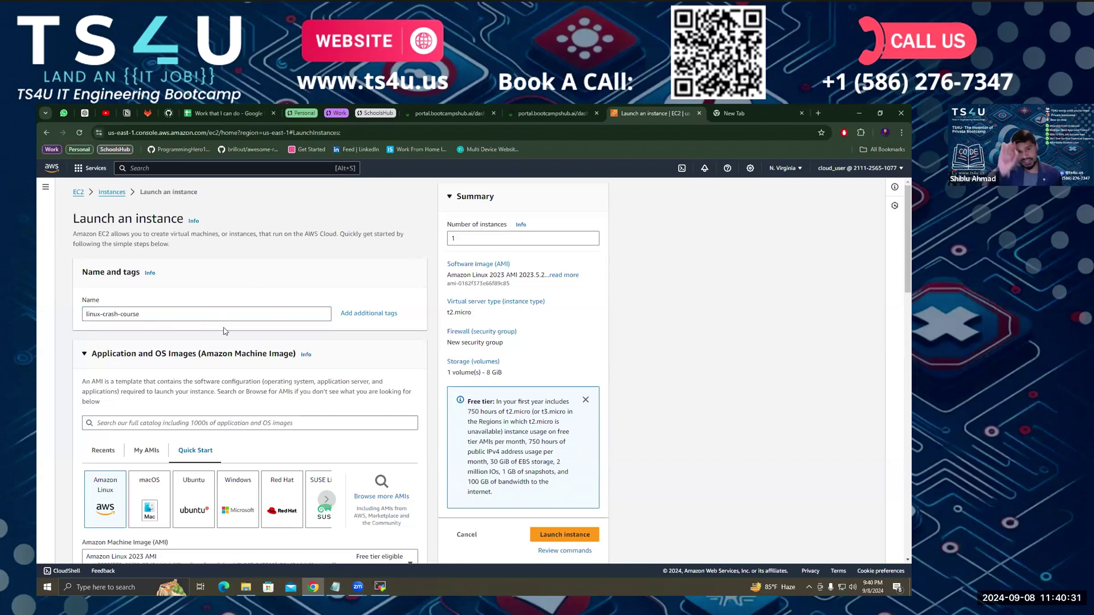
scroll(224, 330, "down", 1)
scroll(224, 330, "down", 1)
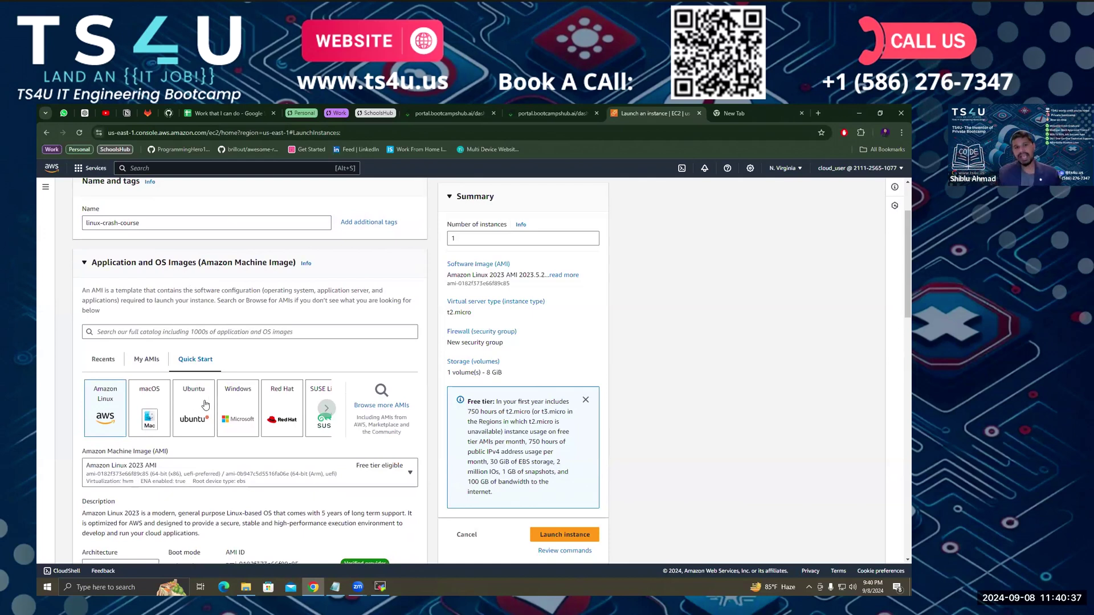
left_click(151, 222)
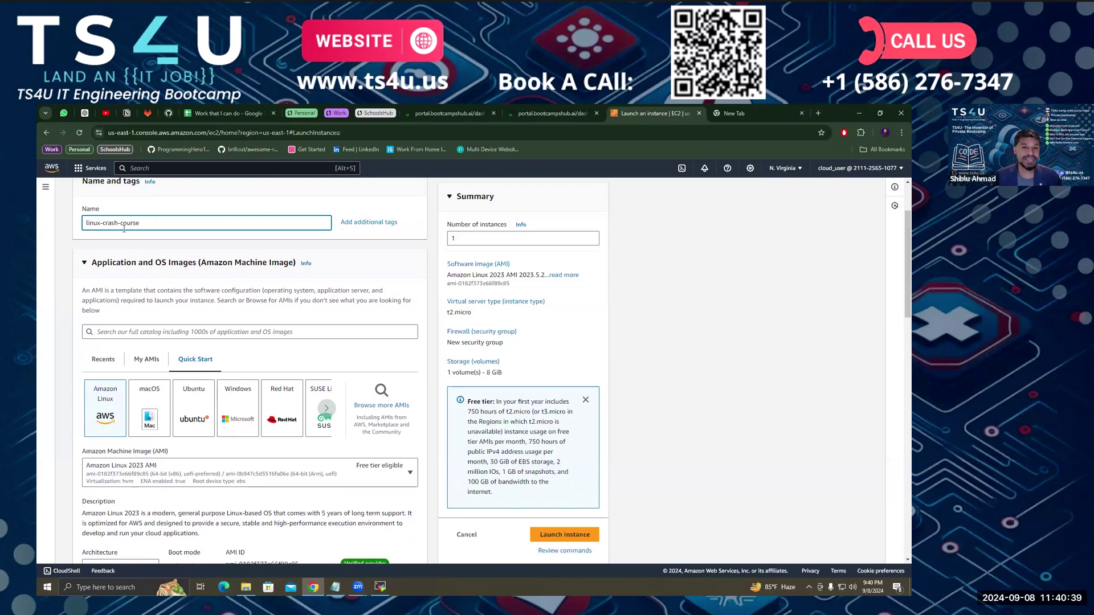
left_click_drag(140, 226, 85, 231)
left_click(138, 231)
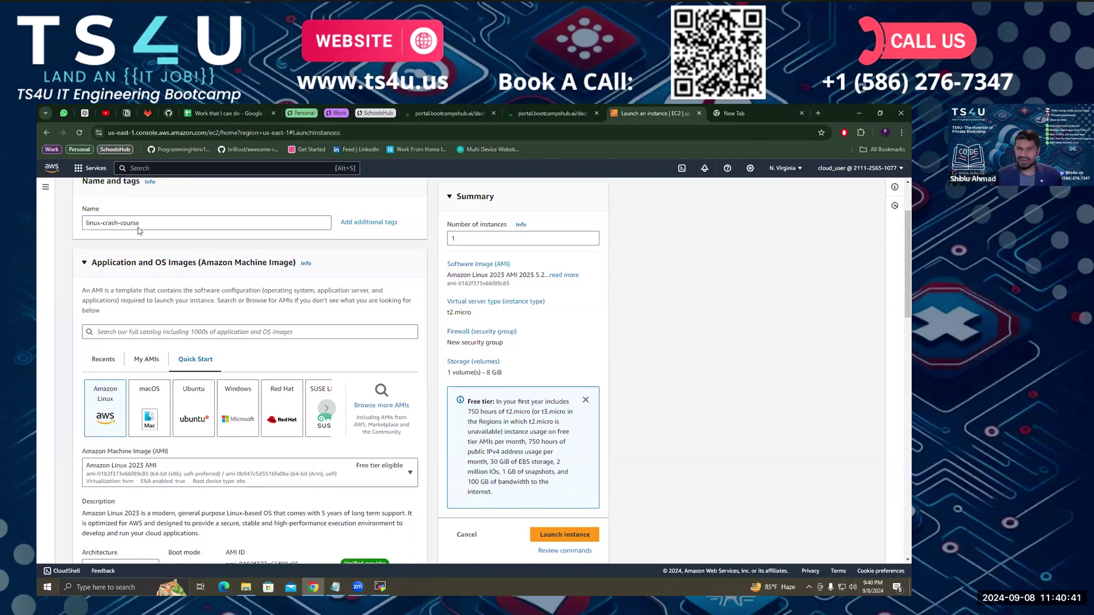
Select Ubuntu as the instance's operating system image and browse the other Quick Start operating systems.
left_click(201, 408)
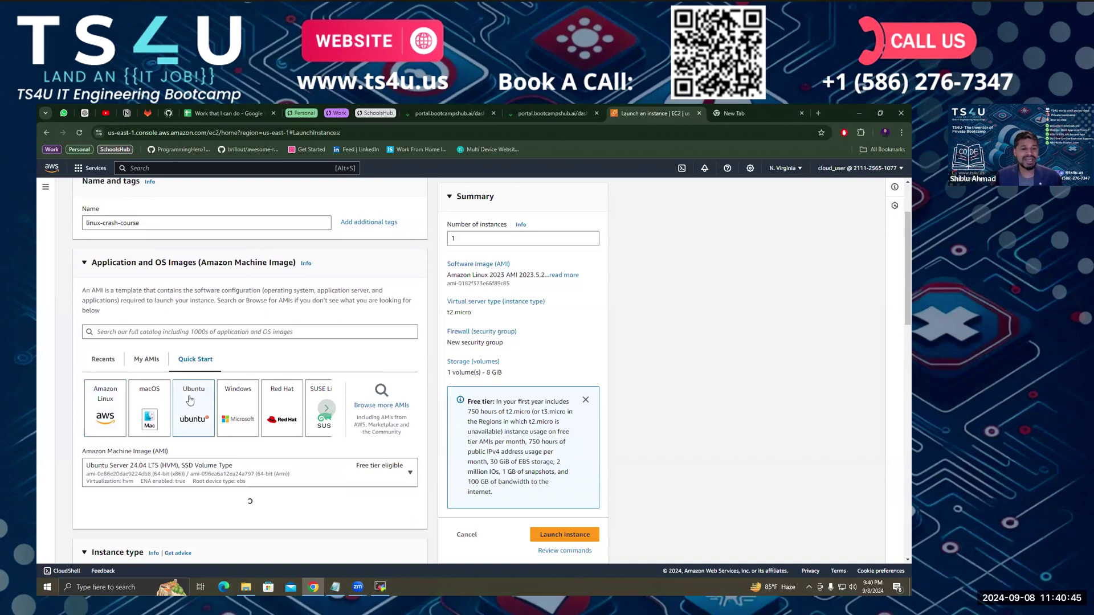
scroll(198, 393, "down", 2)
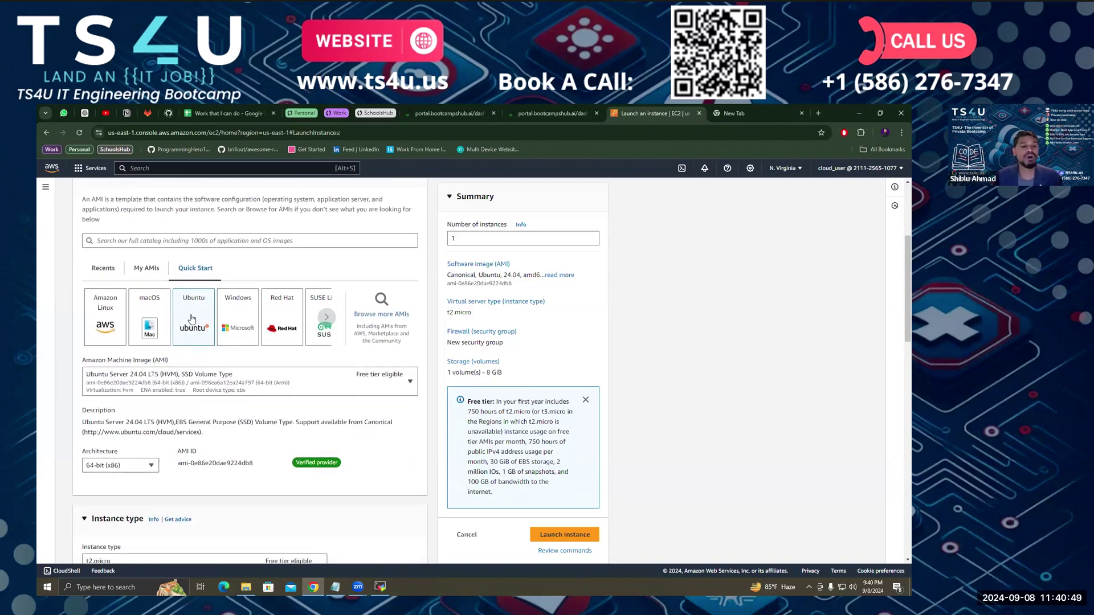
left_click(327, 317)
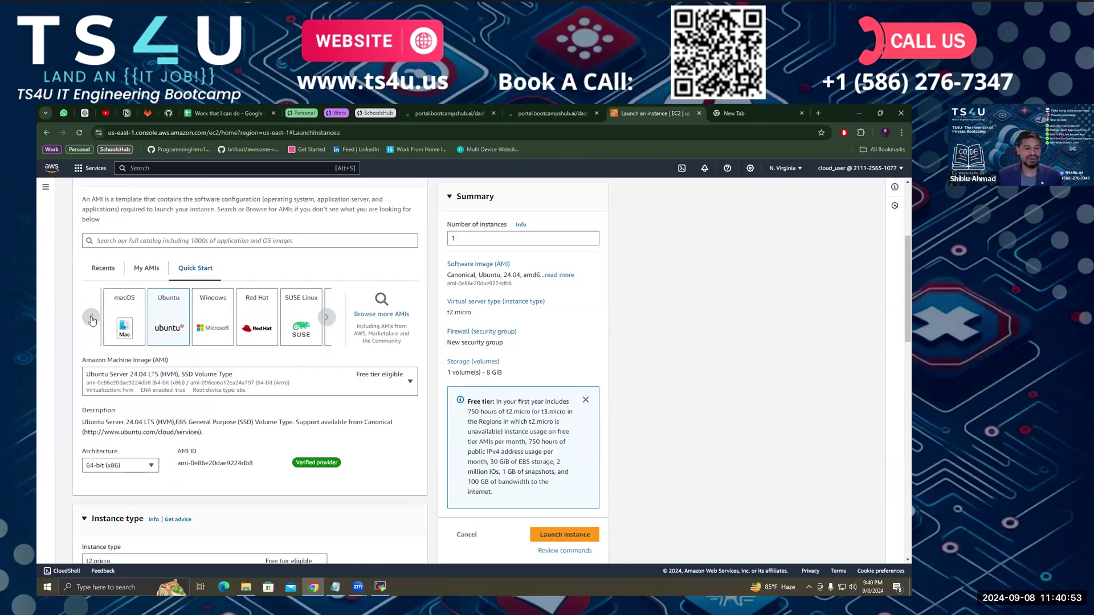
left_click(91, 319)
left_click(327, 318)
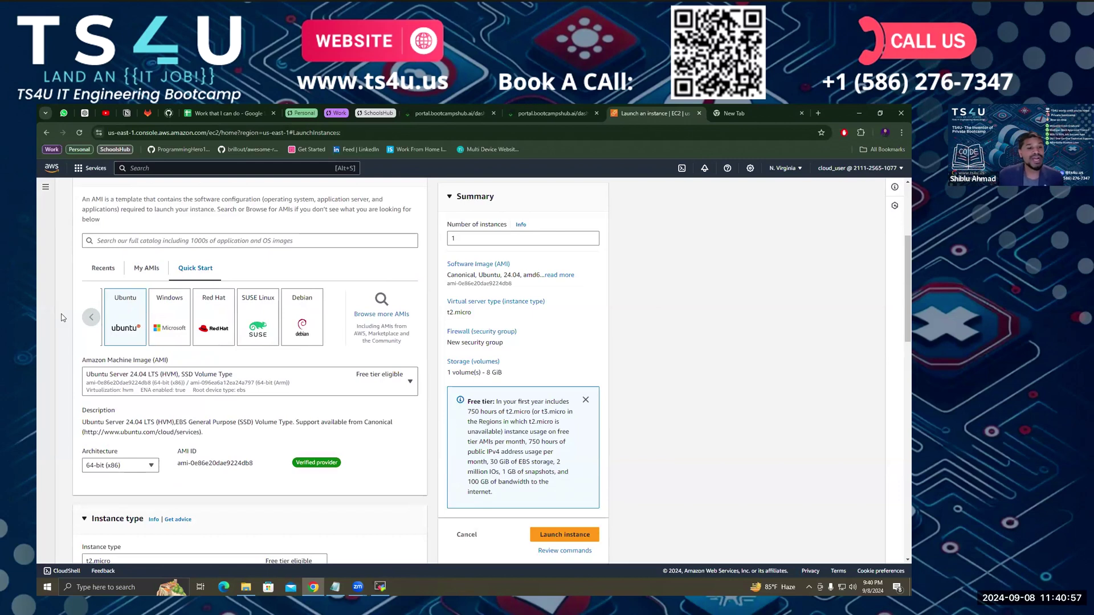
left_click(92, 319)
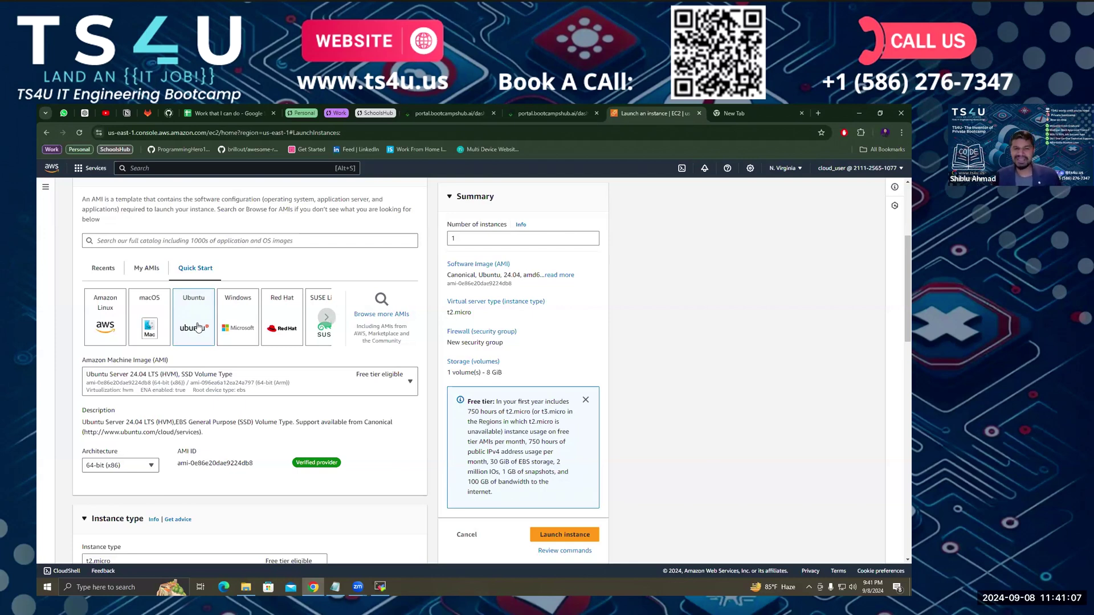
Review the available instance types and choose the free-tier-eligible t2.micro.
scroll(196, 326, "down", 1)
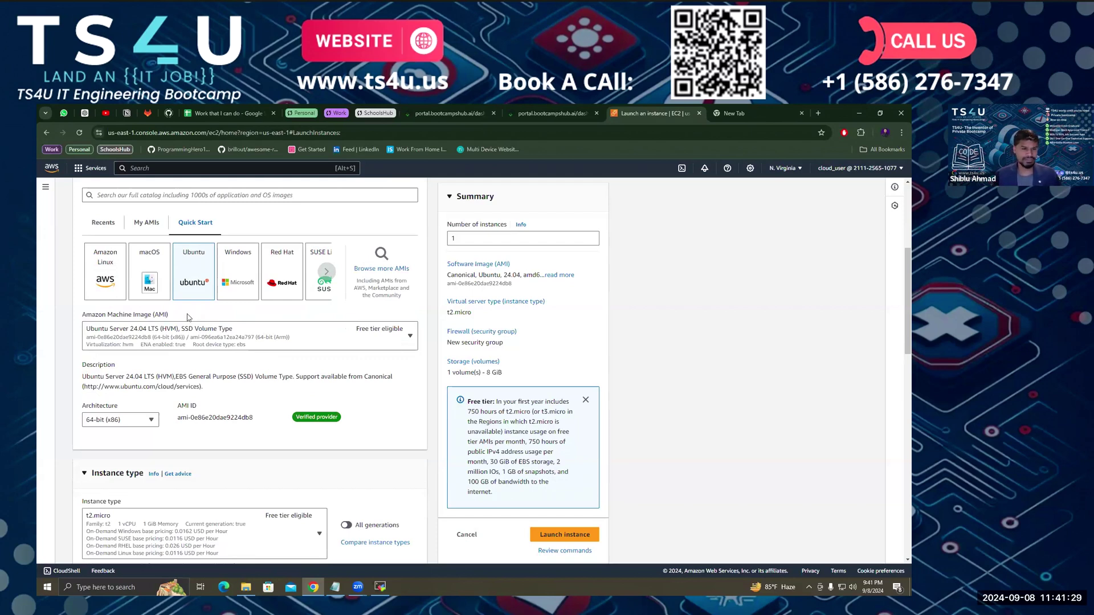
scroll(194, 317, "down", 2)
scroll(255, 389, "down", 1)
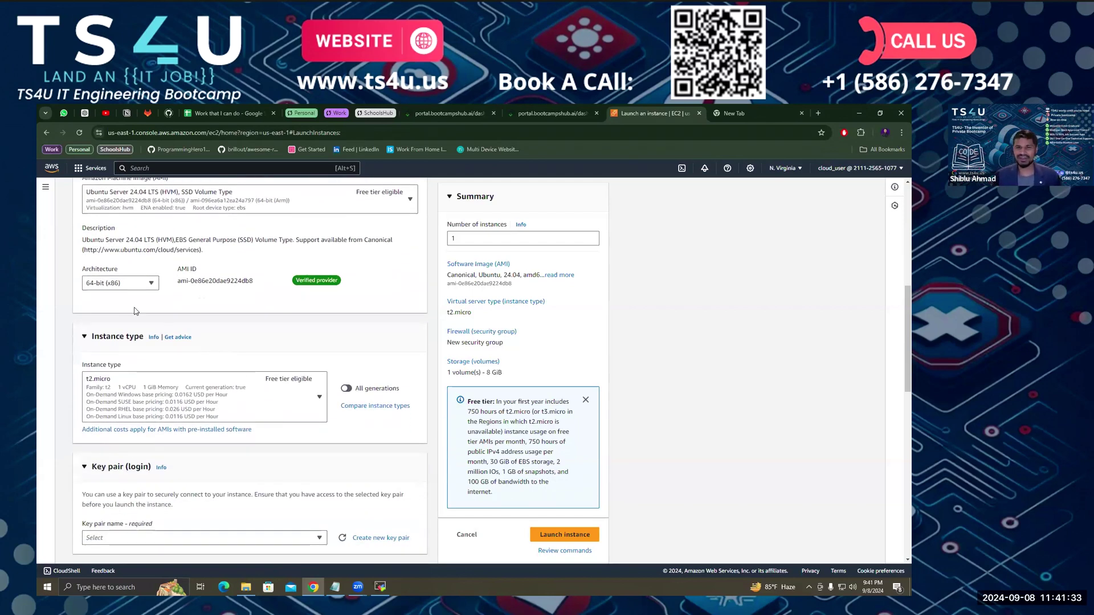
scroll(255, 330, "down", 1)
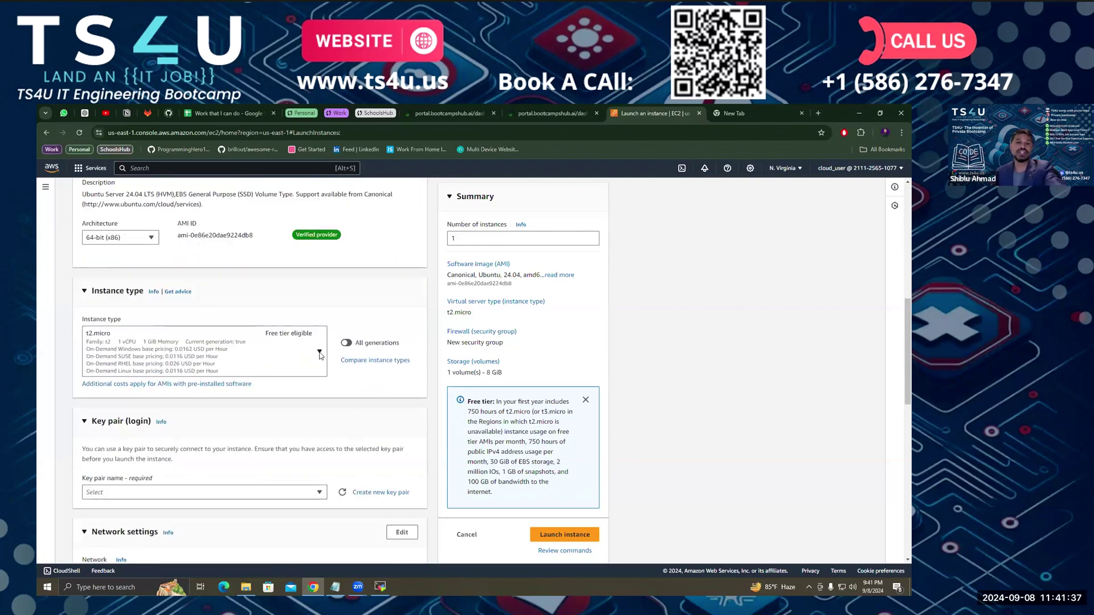
scroll(223, 335, "down", 1)
scroll(223, 335, "down", 1)
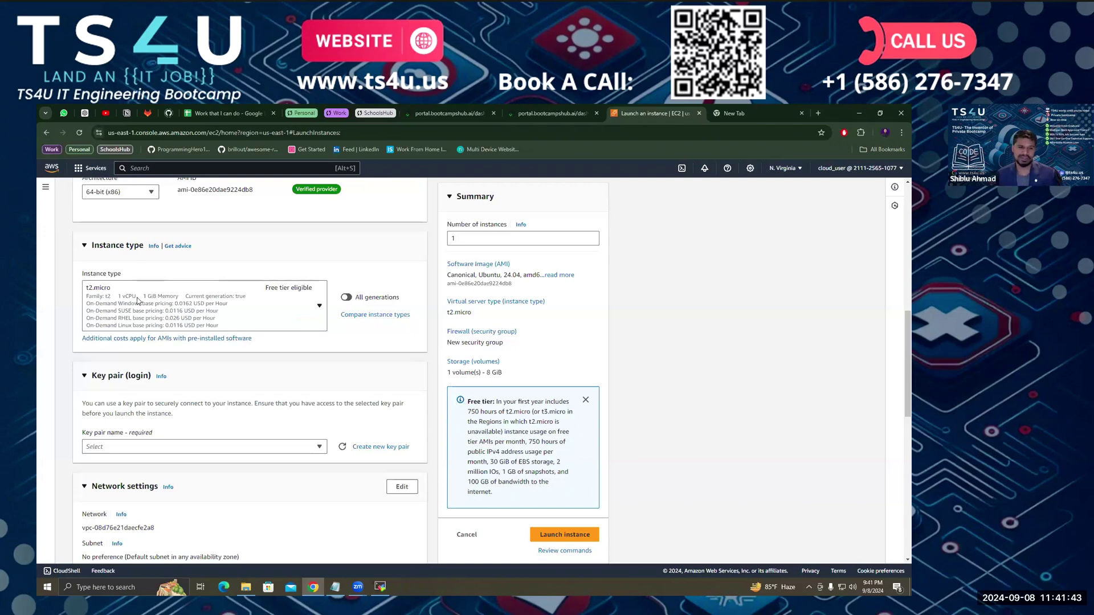
left_click(158, 300)
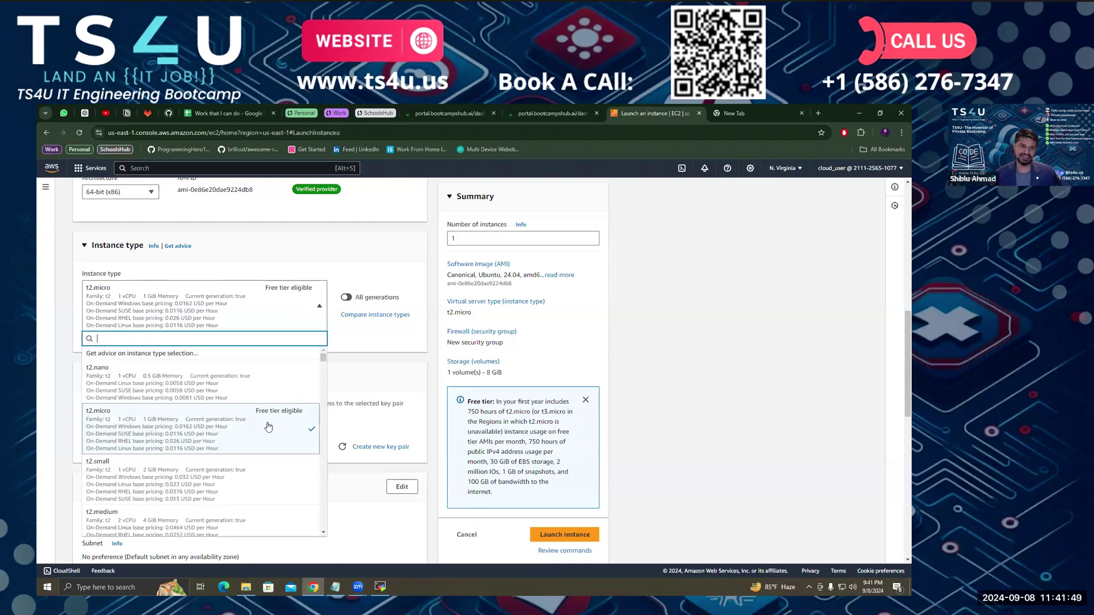
left_click(269, 420)
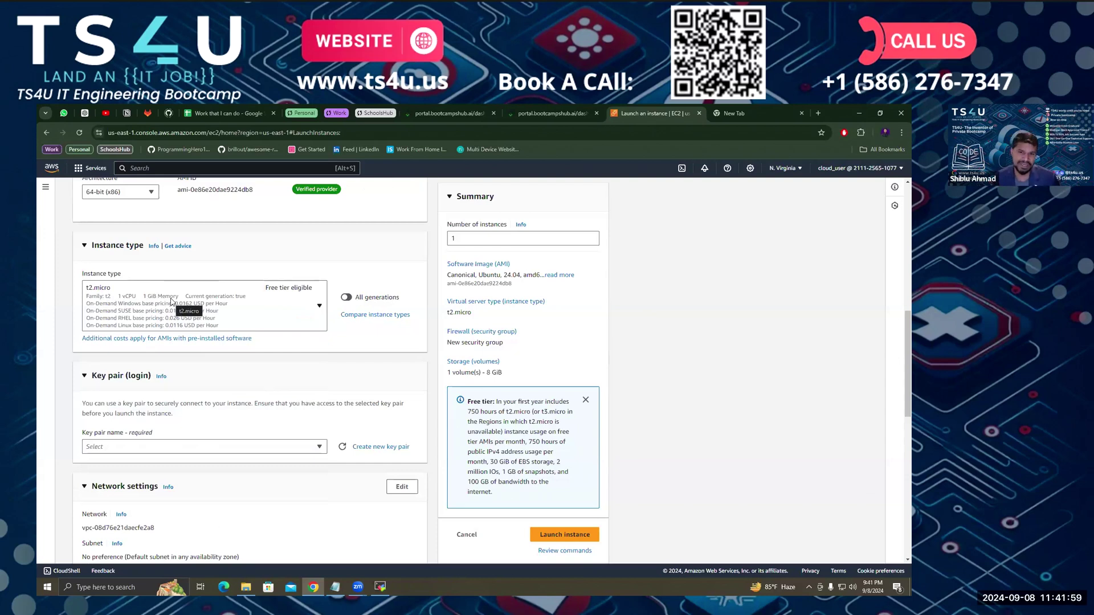
scroll(172, 302, "down", 1)
scroll(196, 311, "up", 1)
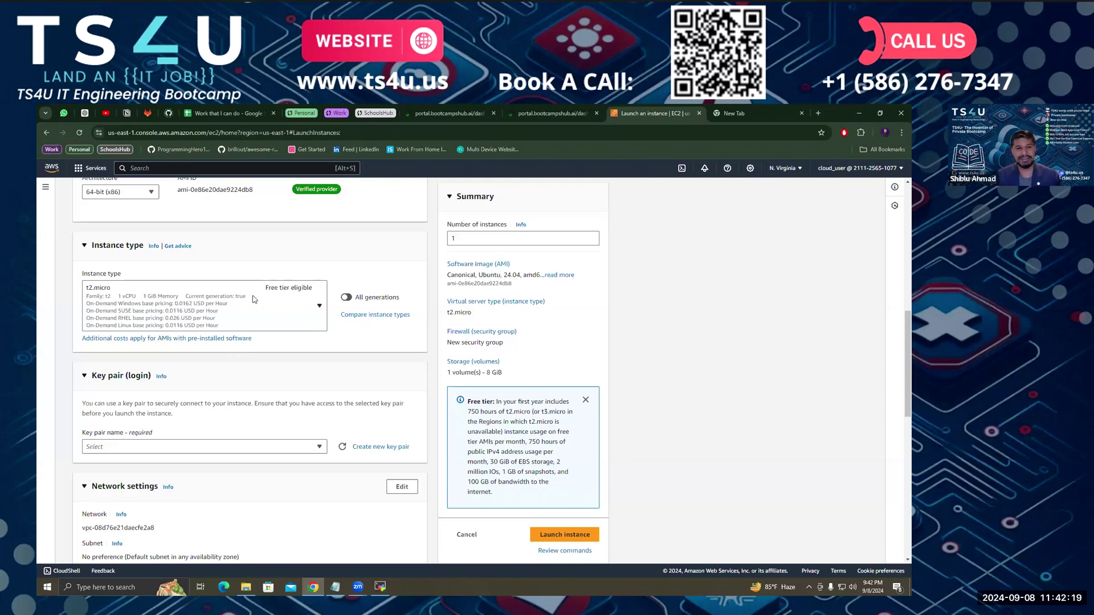
left_click(301, 289)
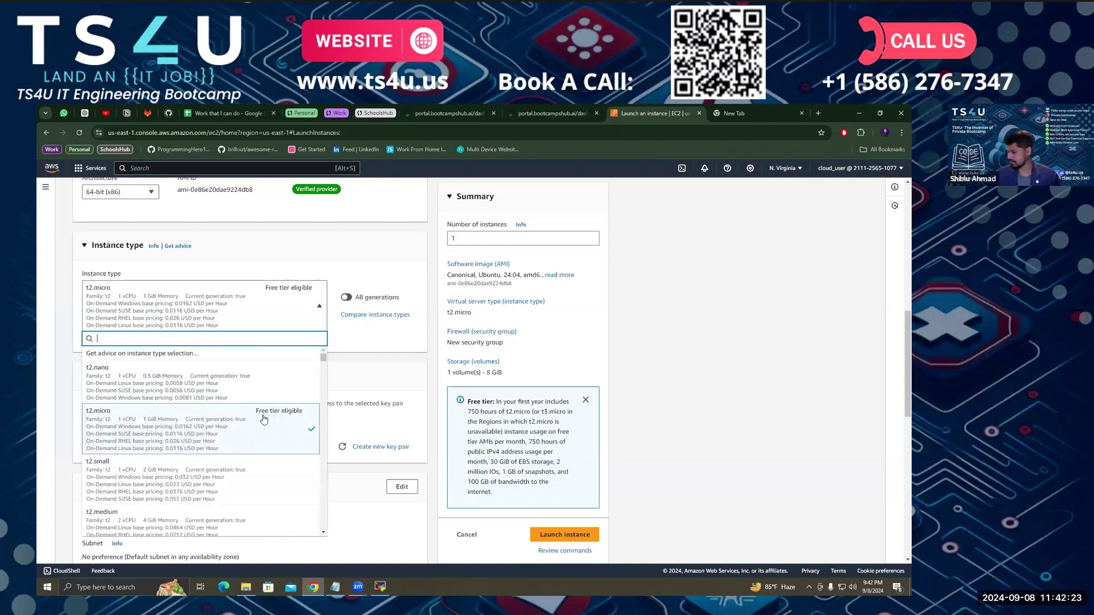
left_click(264, 420)
Check the existing key pairs, then create an RSA key pair named linux-crash-course in .pem format.
scroll(193, 380, "down", 2)
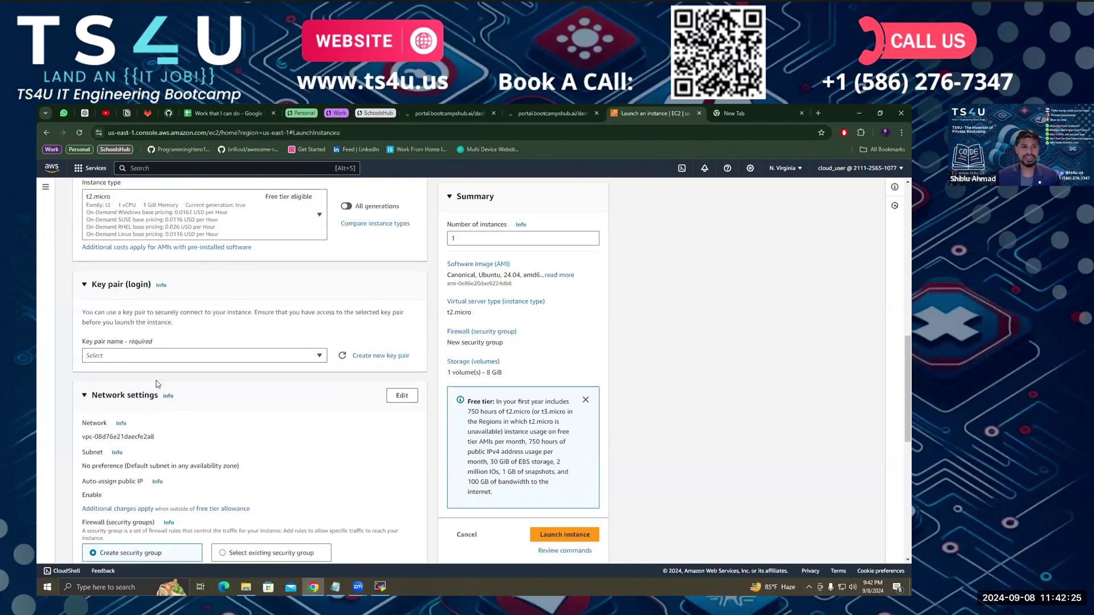
left_click(127, 358)
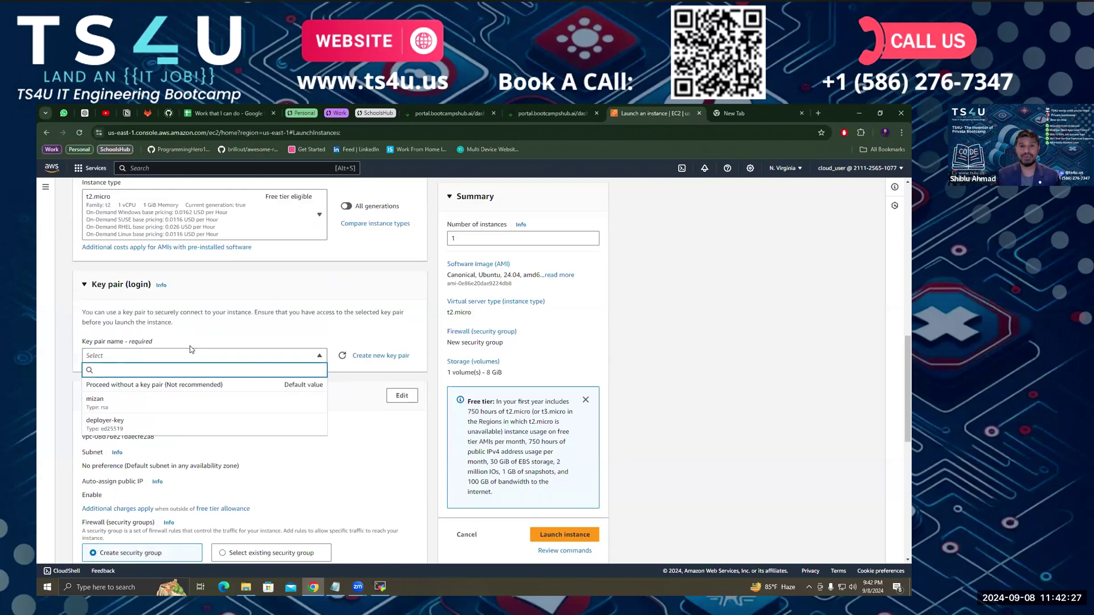
left_click(225, 357)
scroll(230, 357, "up", 1)
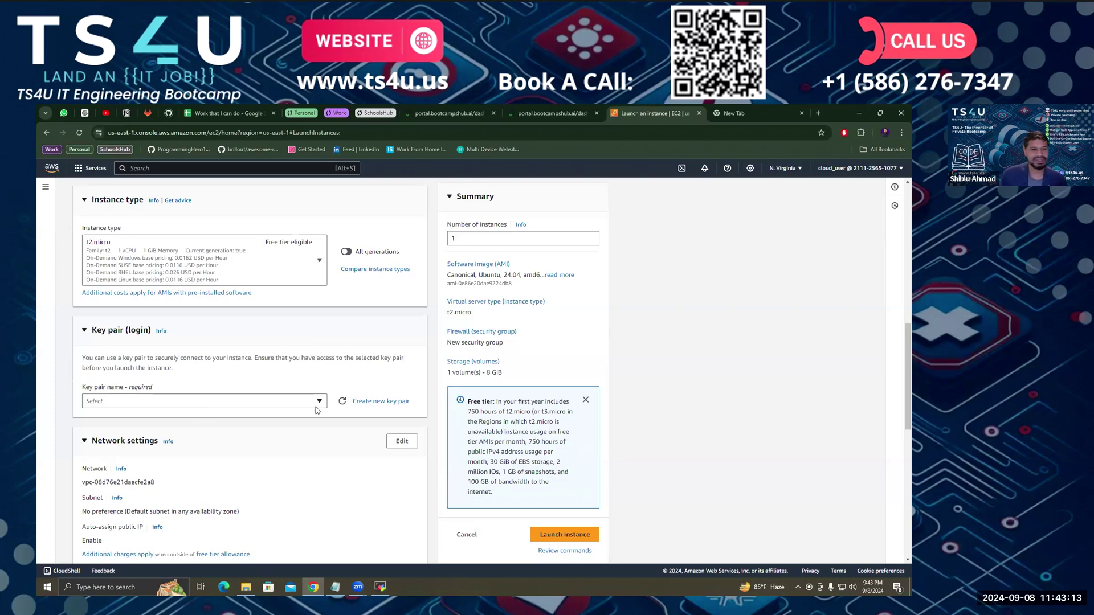
left_click(370, 406)
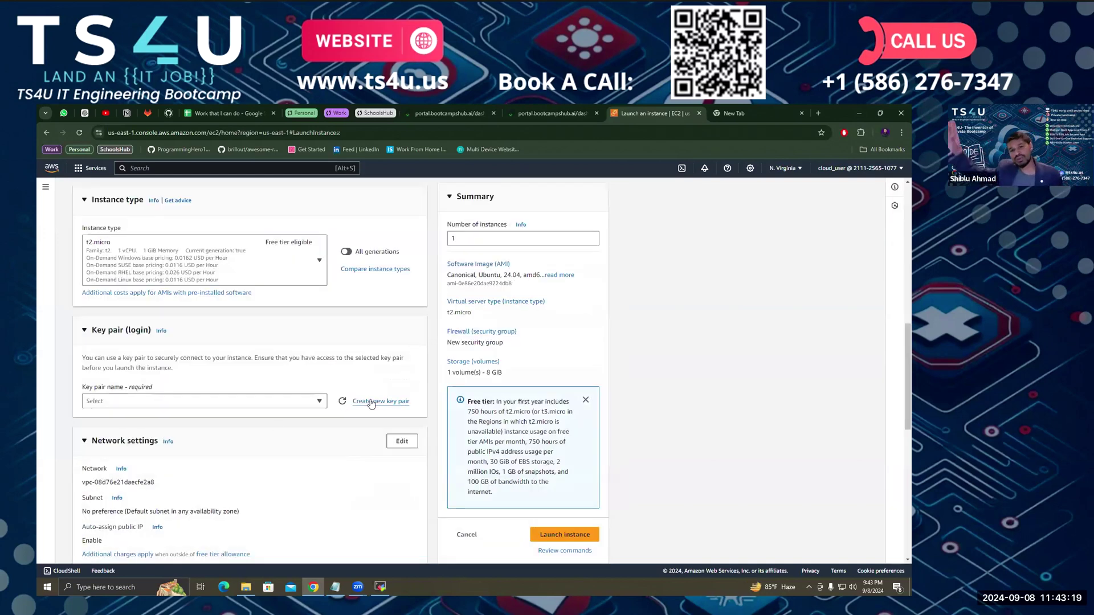
left_click(371, 403)
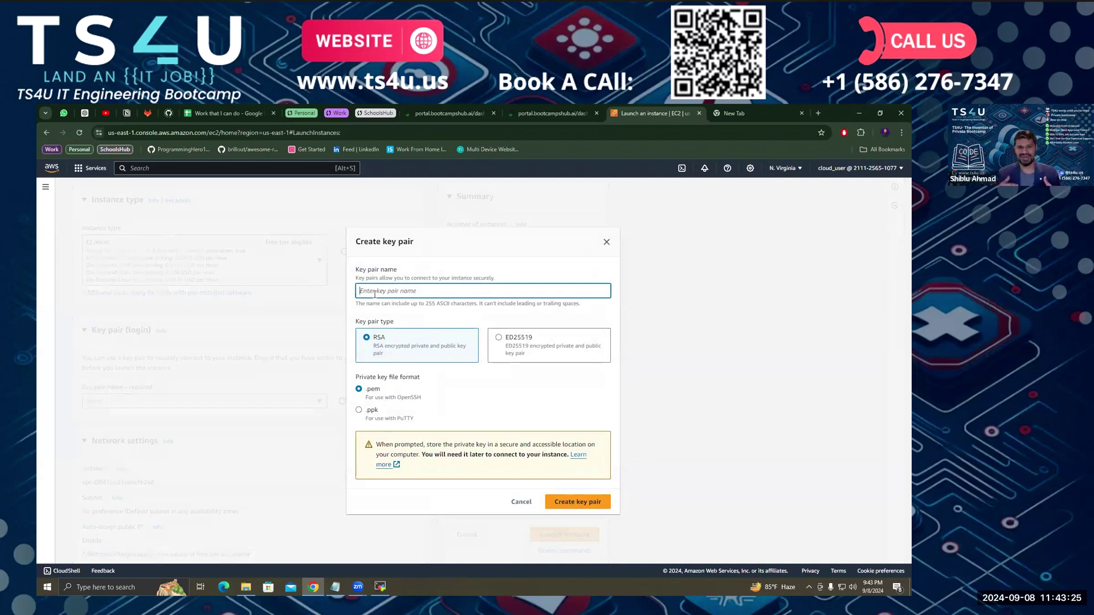
type("linux-crash-course")
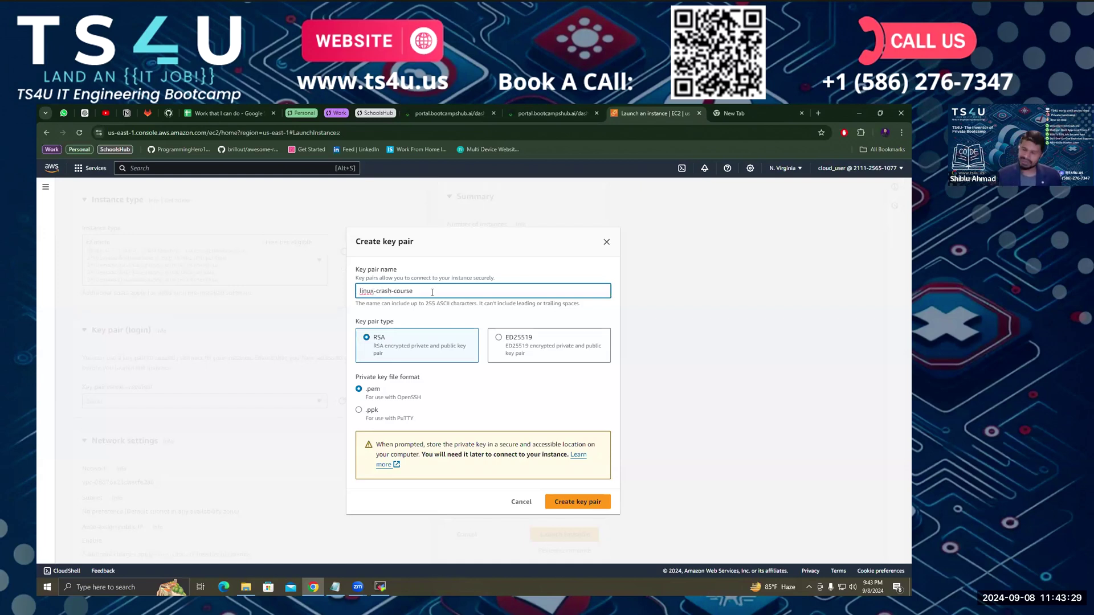
left_click_drag(432, 292, 363, 300)
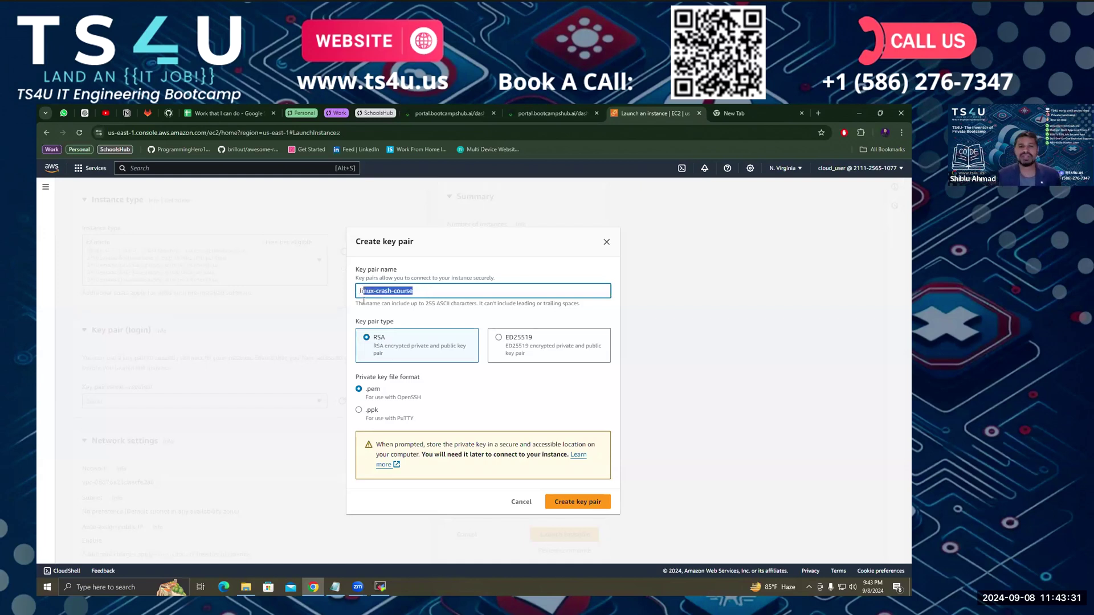
left_click(460, 294)
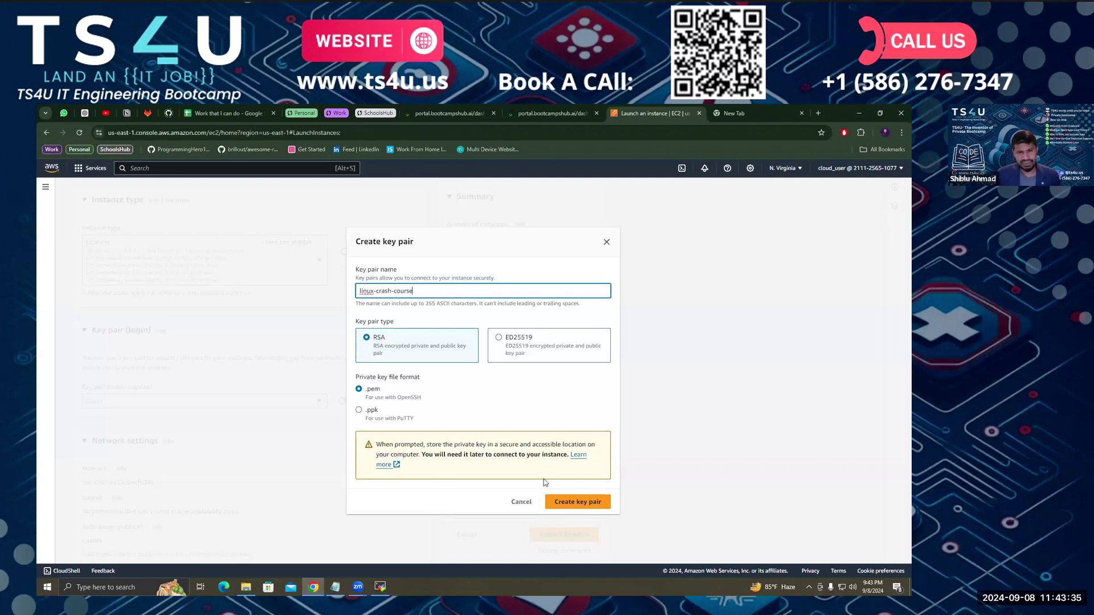
left_click(596, 506)
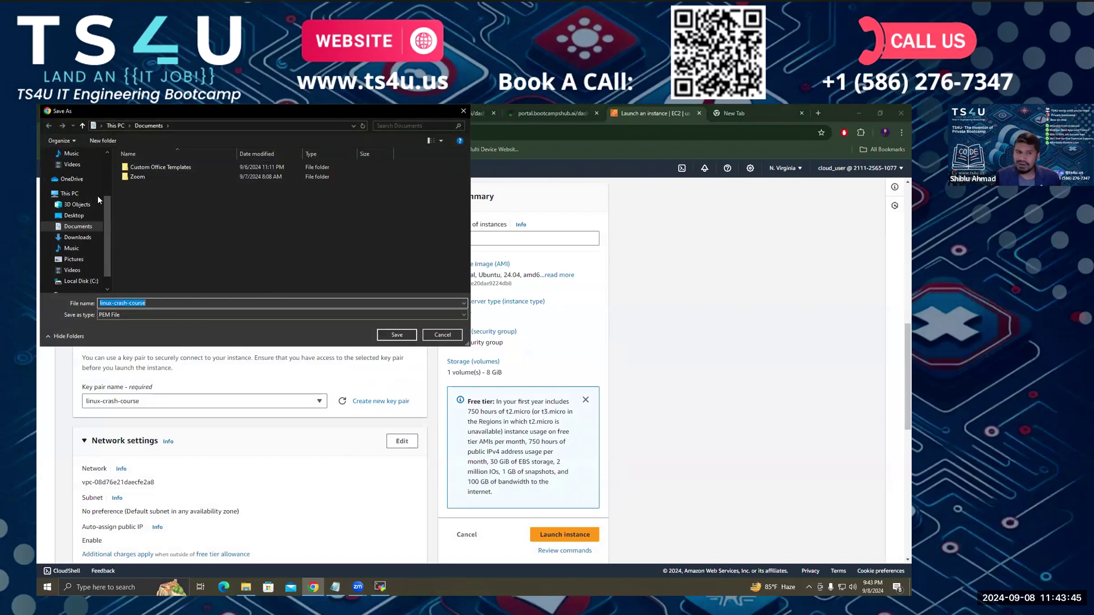
Save the linux-crash-course PEM file in the AWS key pairs folder under Downloads and open the key pair choices.
left_click(81, 237)
double_click(145, 179)
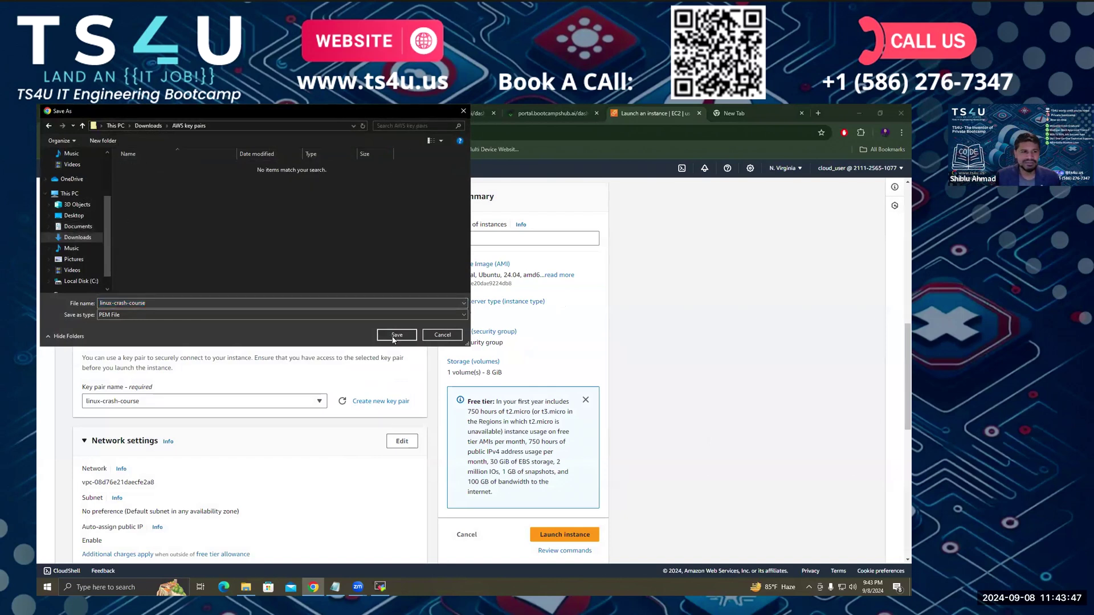
left_click(393, 338)
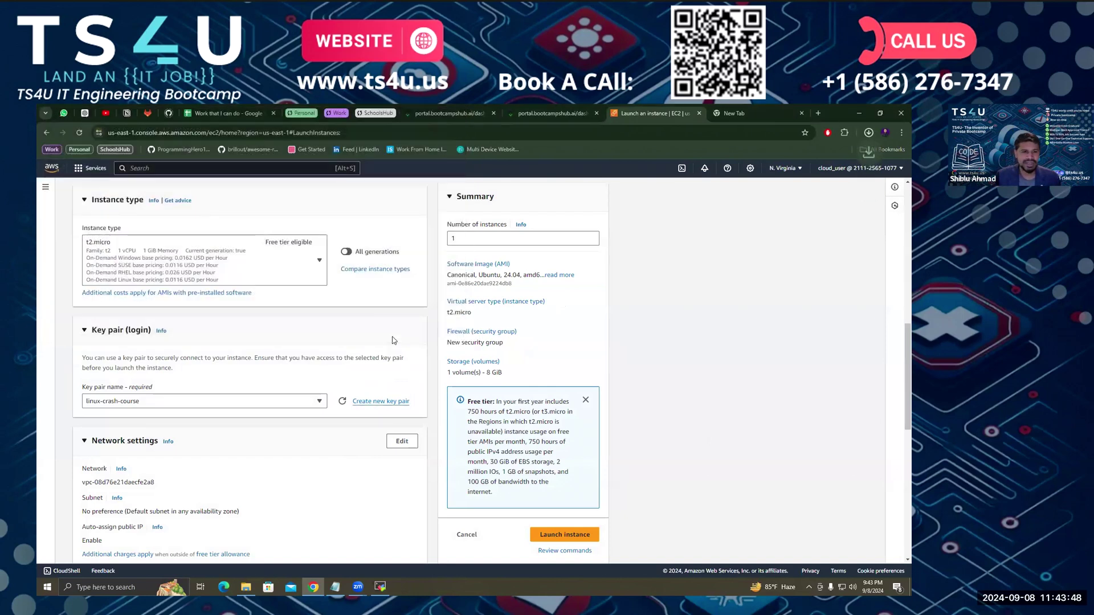
left_click(160, 404)
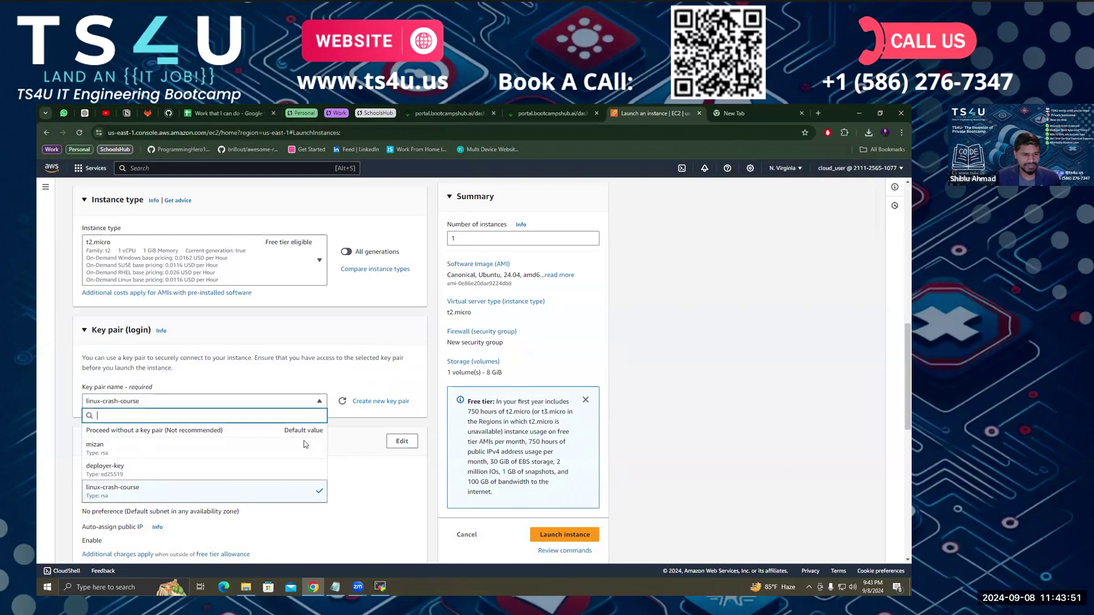
Choose the linux-crash-course key pair for the instance and check the auto-assign public IP setting.
left_click(137, 489)
scroll(260, 370, "down", 1)
scroll(260, 370, "down", 2)
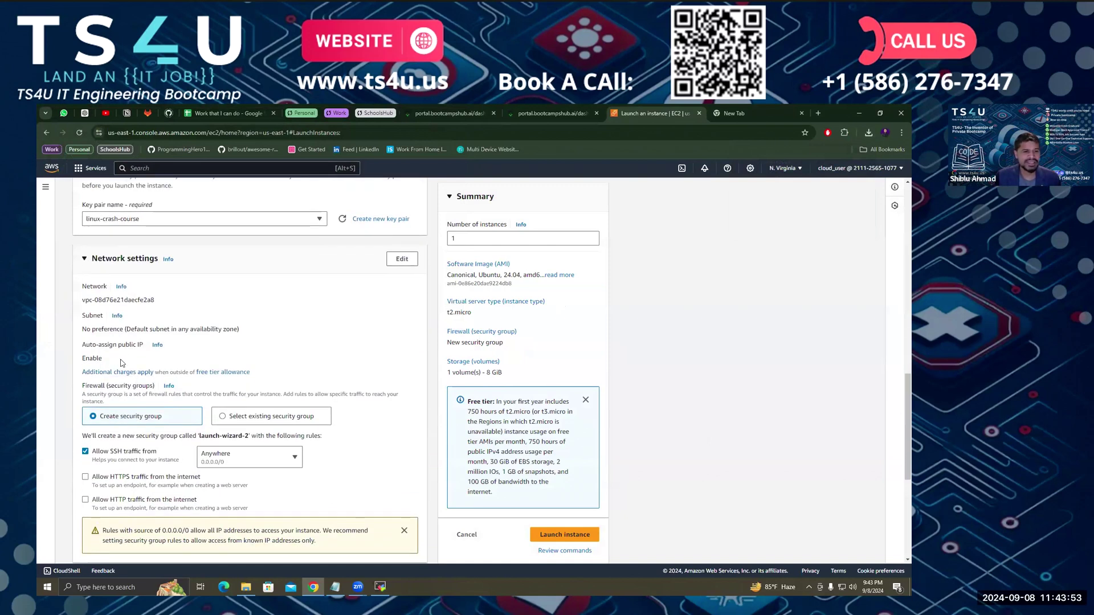
left_click_drag(104, 362, 81, 359)
Review the network settings, the new security group's SSH, HTTPS and HTTP traffic rules, and the storage configuration.
scroll(317, 303, "down", 1)
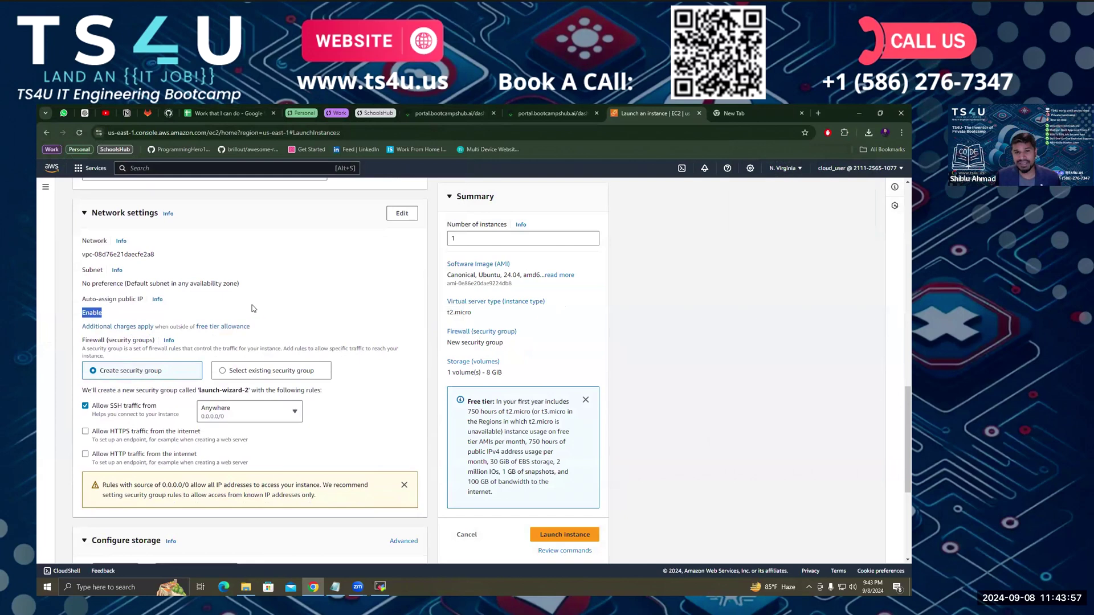
scroll(272, 305, "down", 1)
scroll(302, 306, "up", 1)
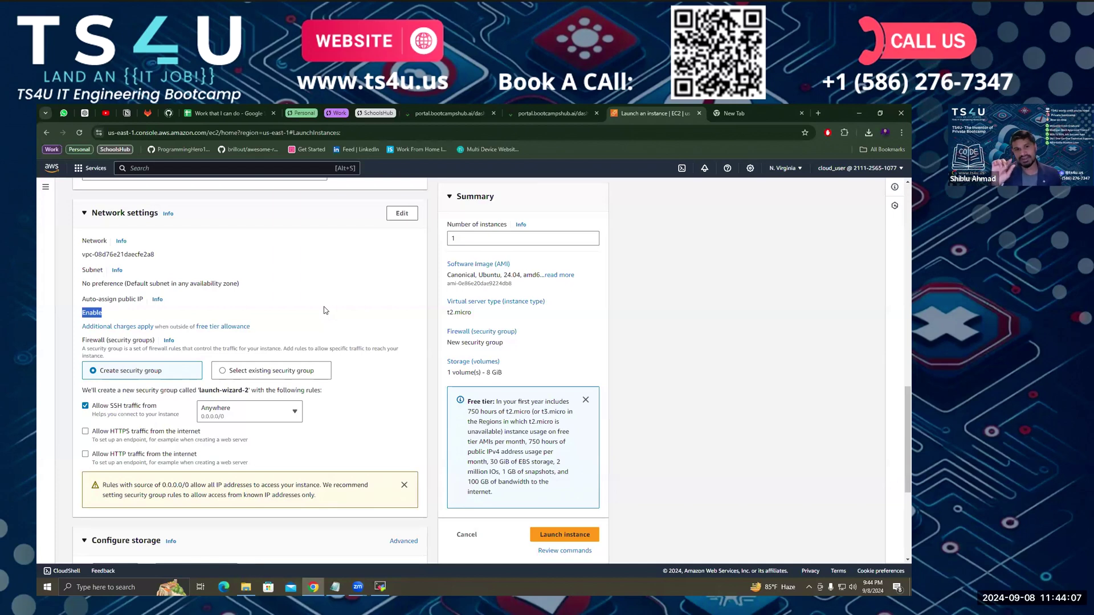
scroll(326, 311, "down", 1)
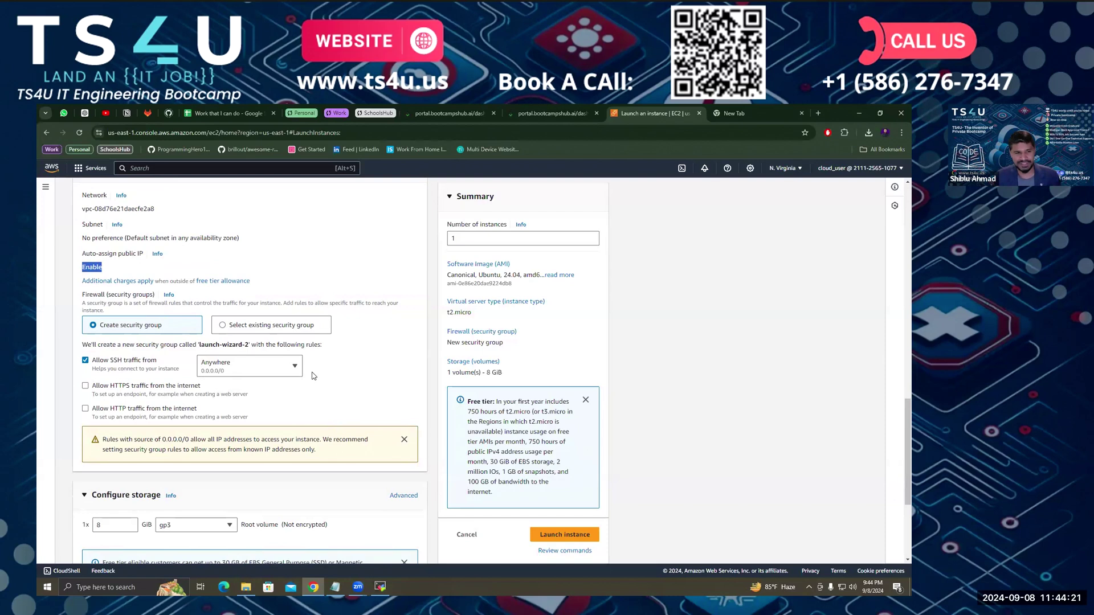
scroll(311, 375, "down", 1)
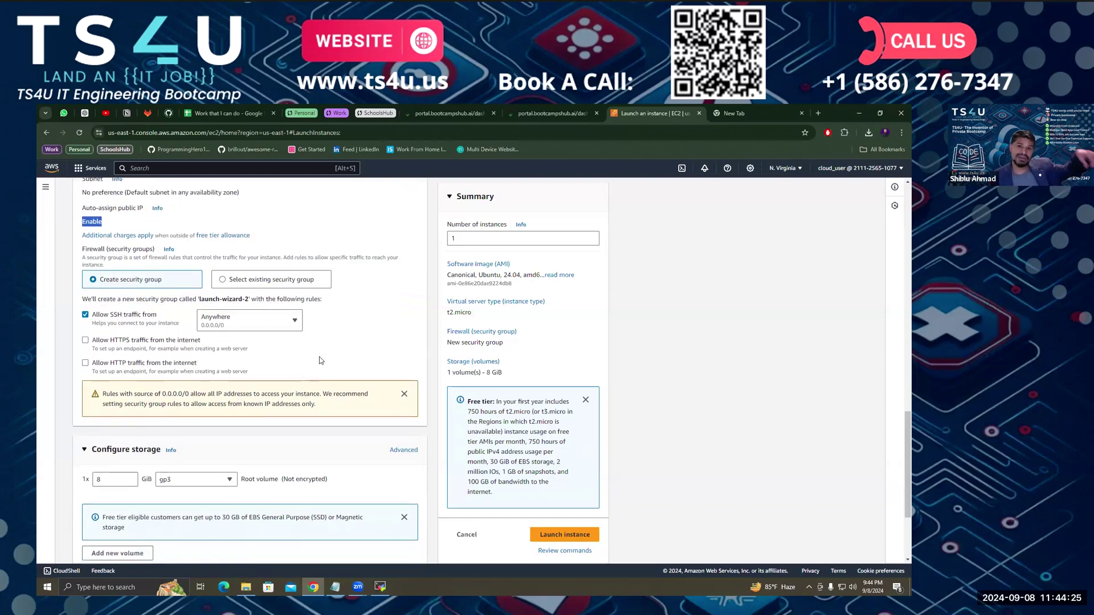
scroll(293, 357, "up", 1)
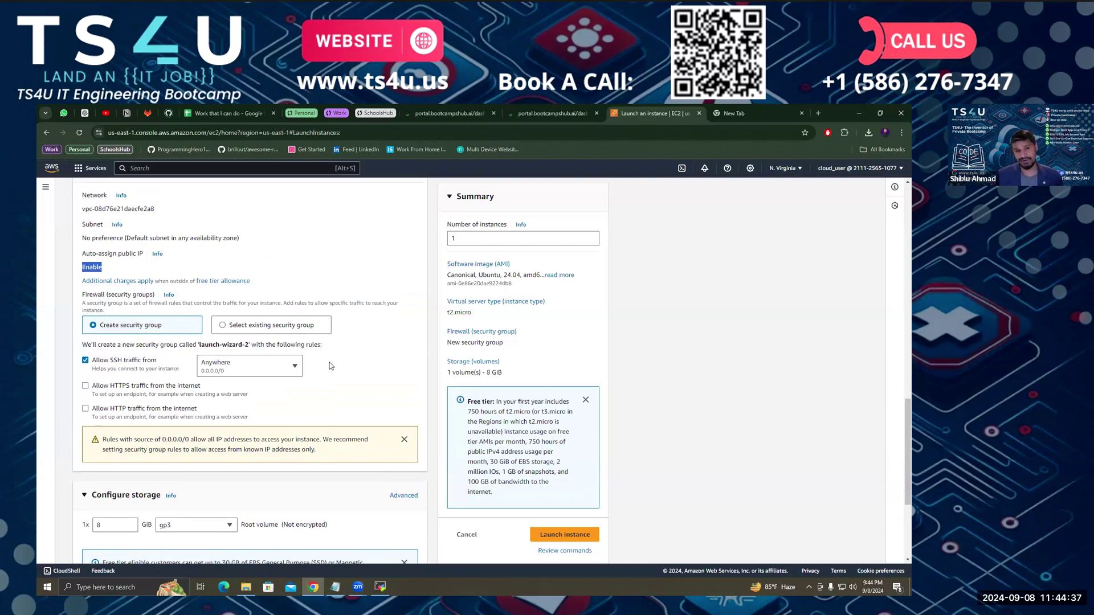
scroll(329, 365, "down", 1)
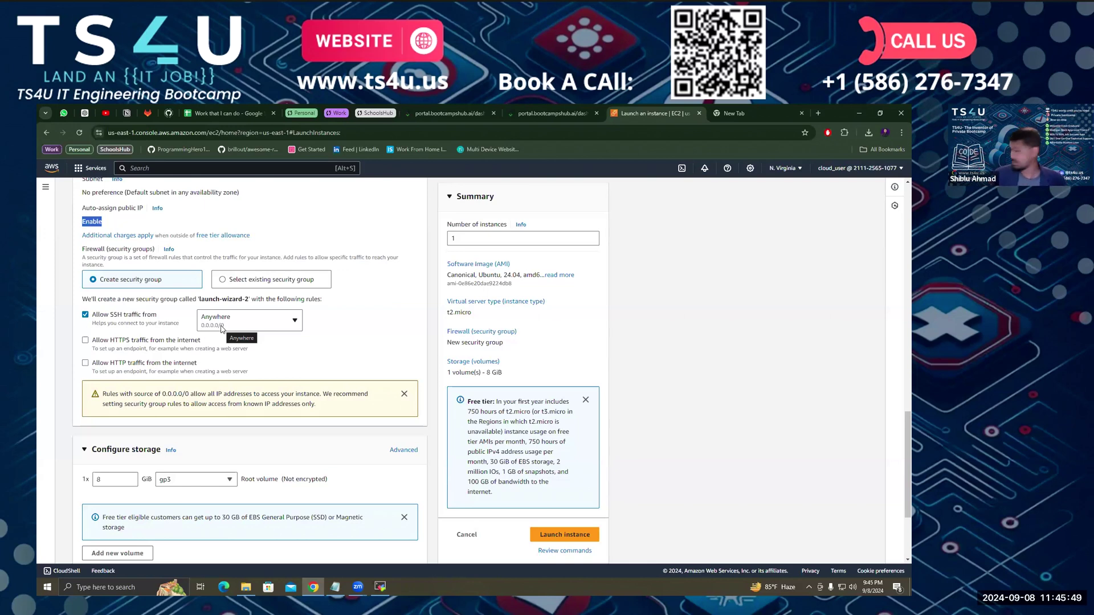
Launch the configured Ubuntu instance and go to the list of EC2 instances.
scroll(228, 387, "down", 3)
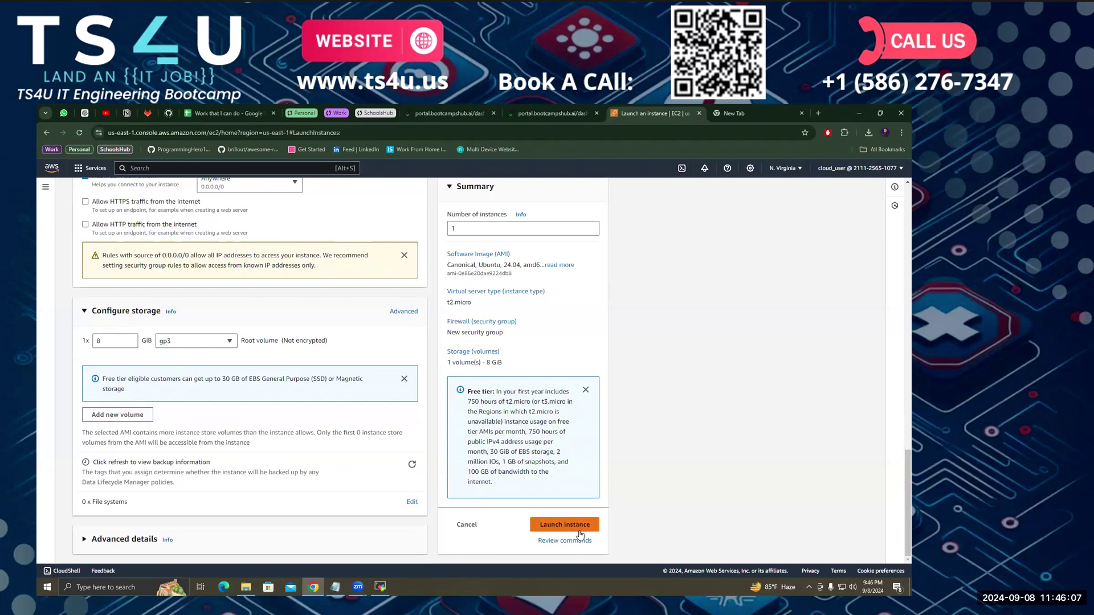
left_click(595, 523)
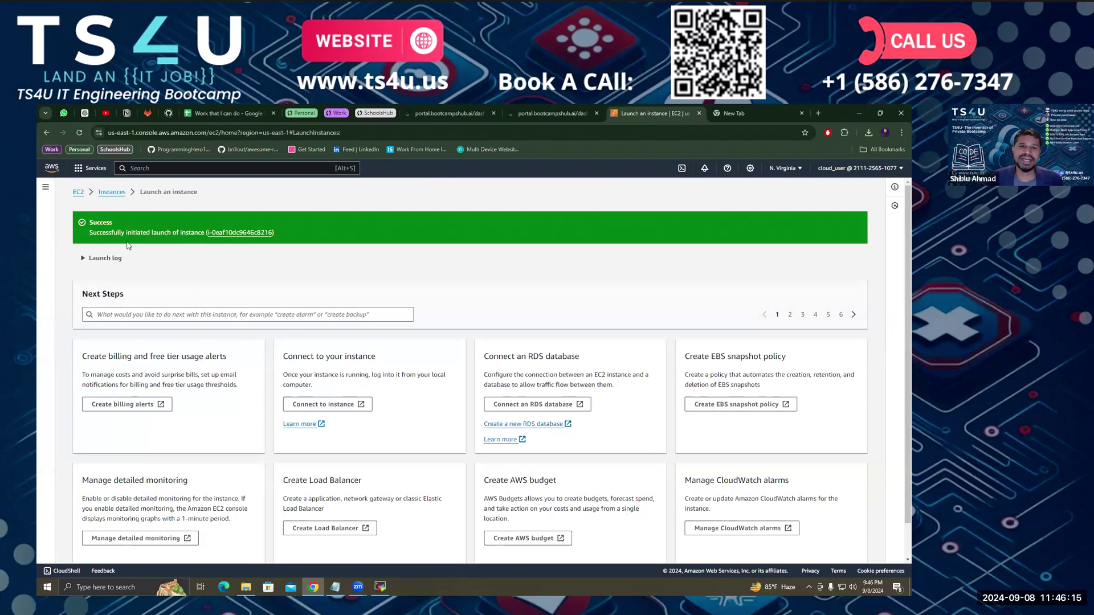
left_click(113, 192)
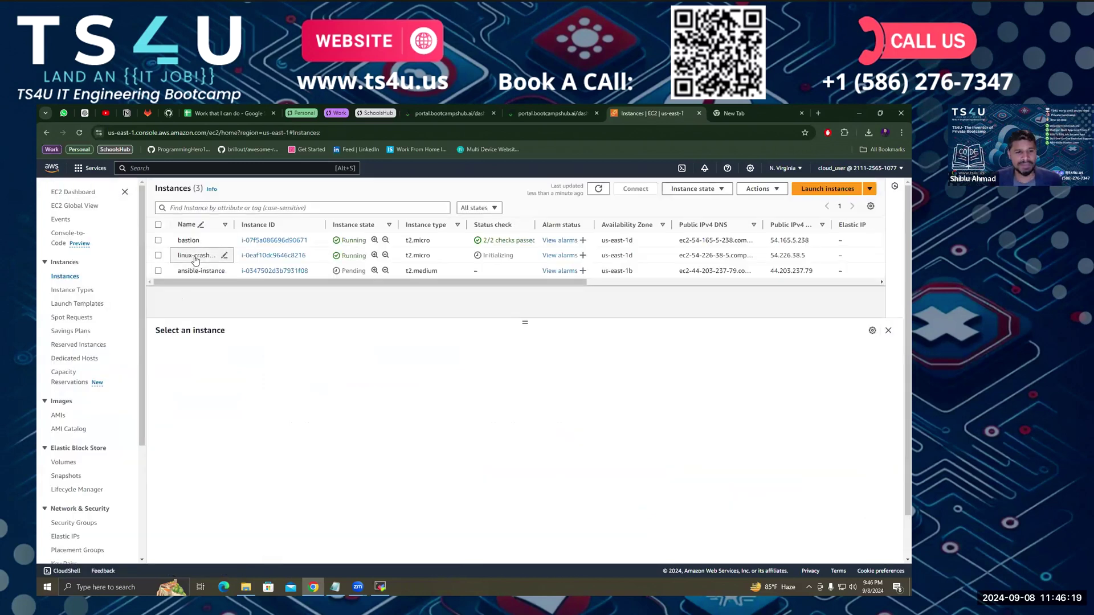
Terminate the linux-crash-course instance and refresh the instances list to check its state.
left_click(158, 255)
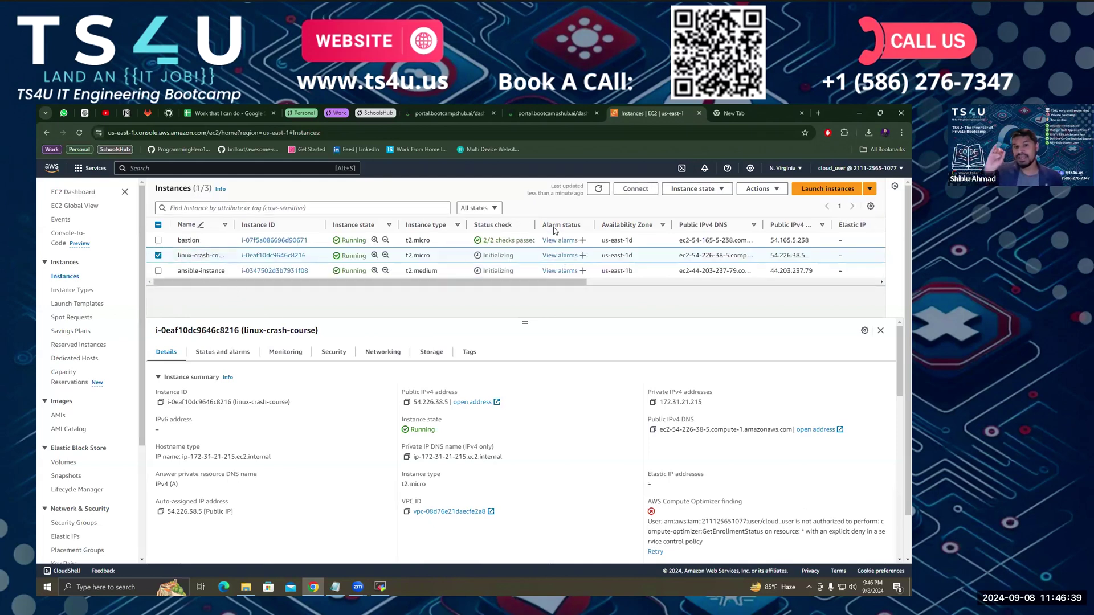
left_click(684, 189)
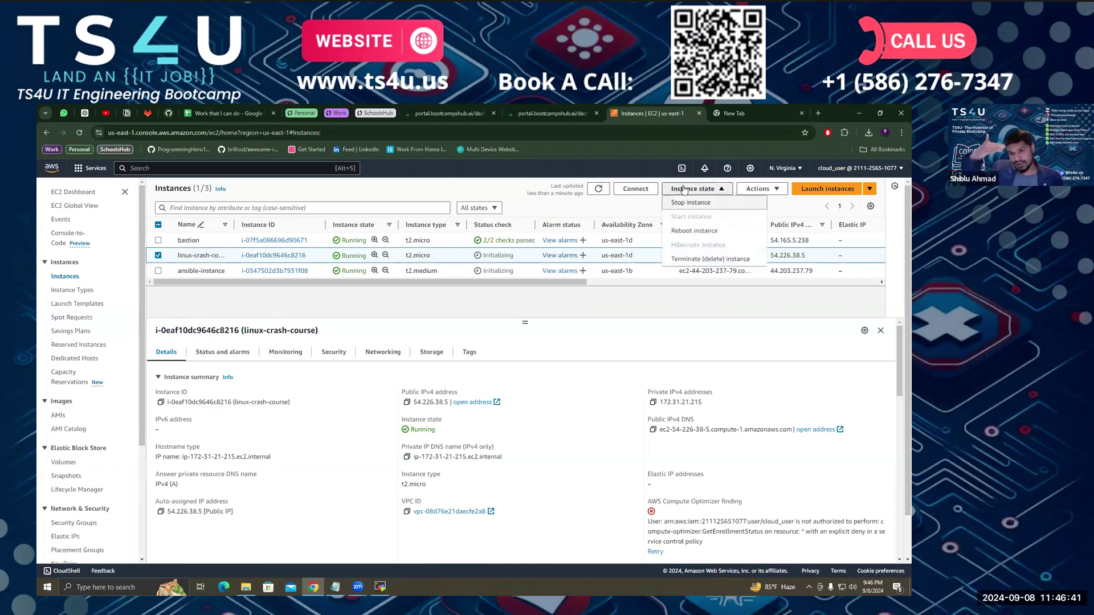
left_click(684, 190)
left_click(692, 188)
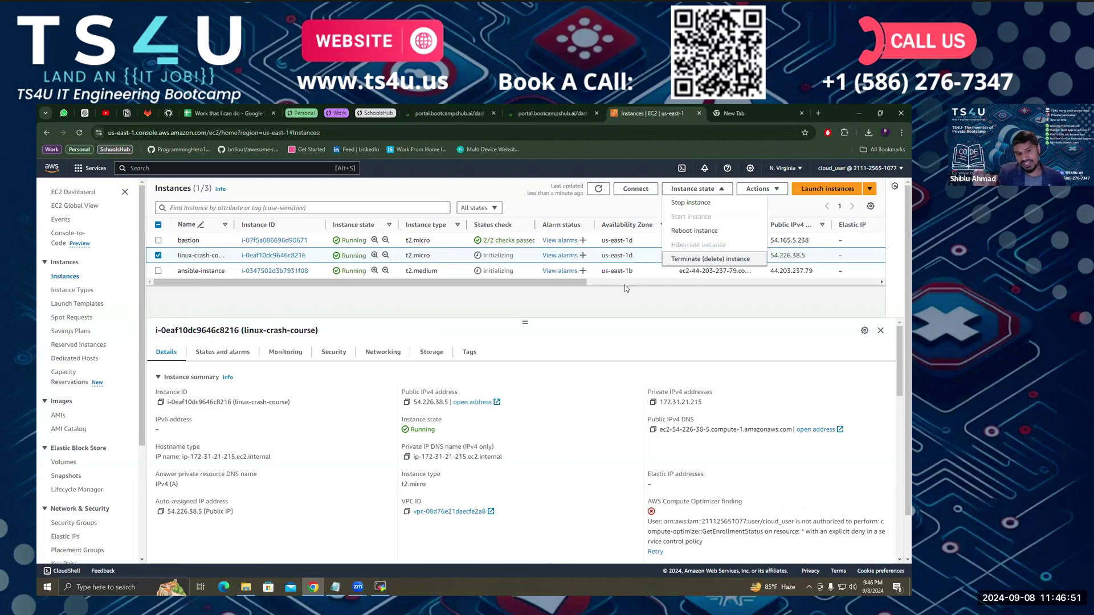
left_click(709, 261)
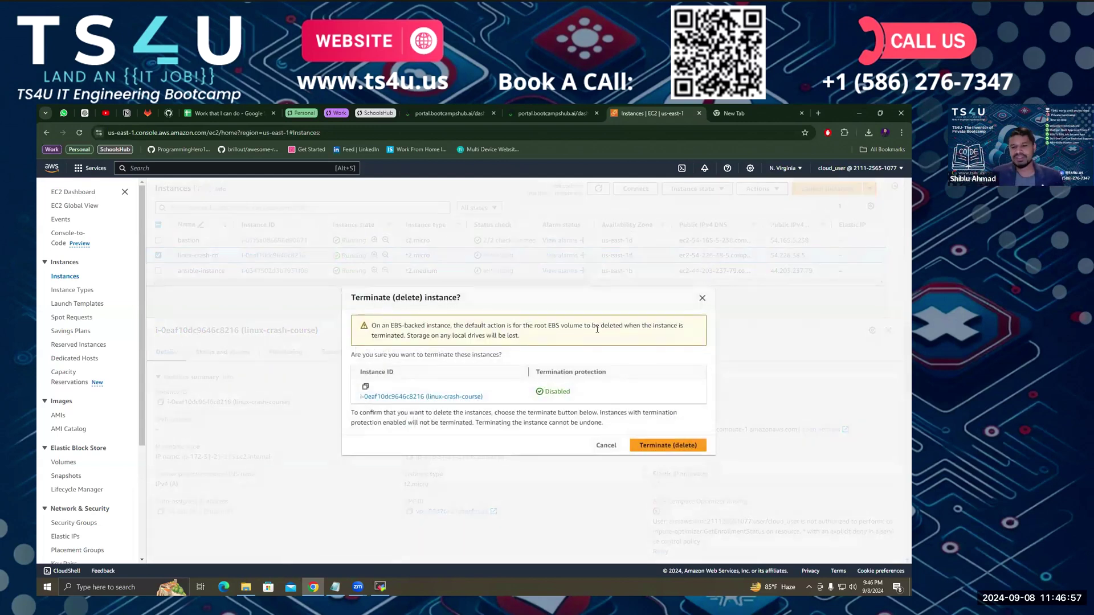
left_click(655, 447)
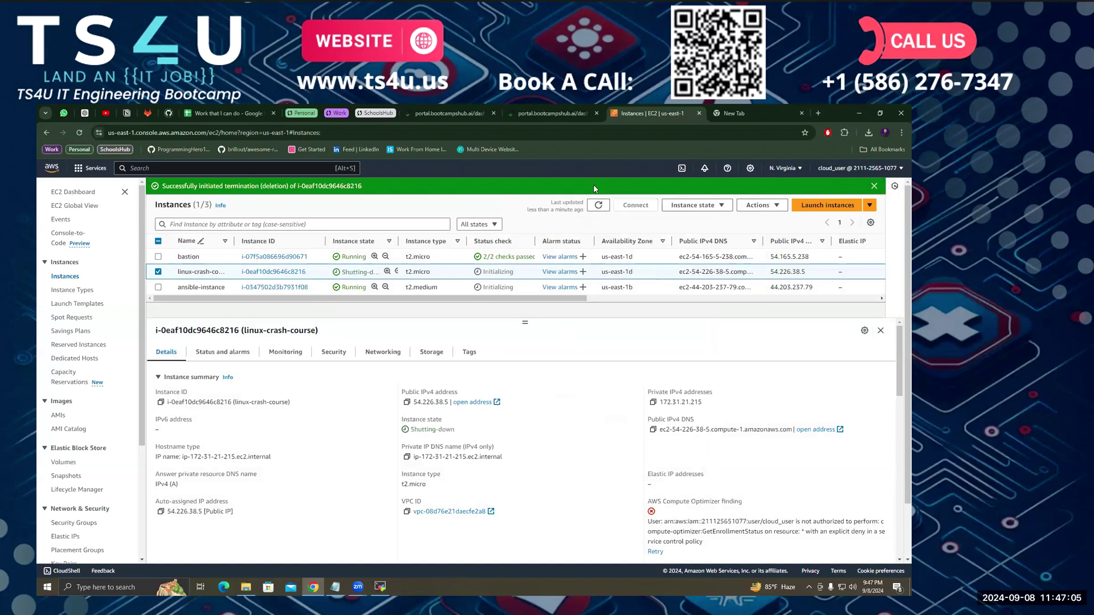
left_click(598, 205)
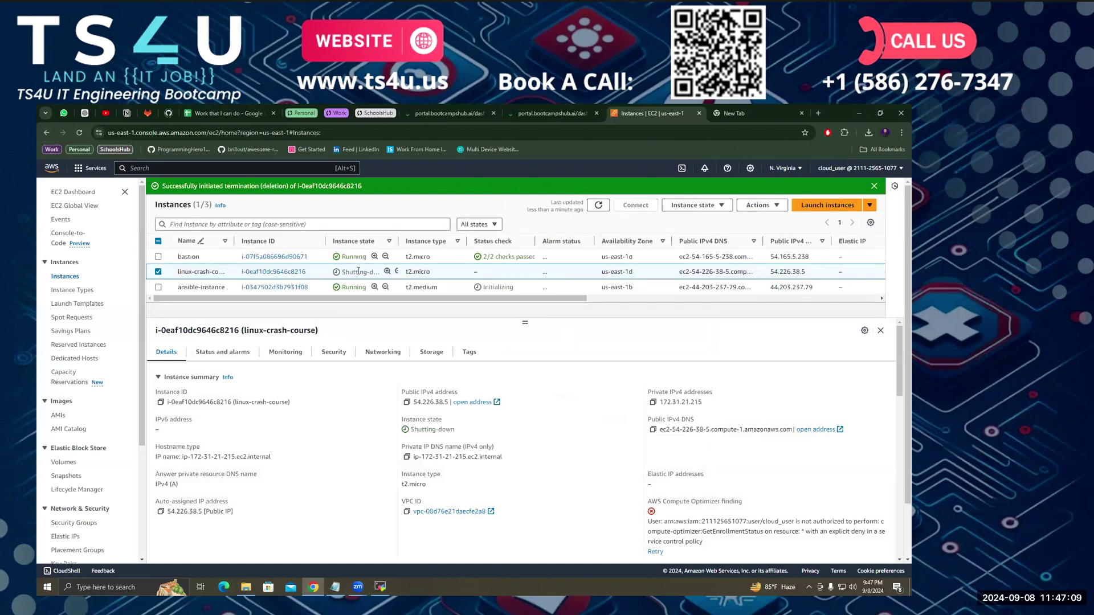
left_click(598, 205)
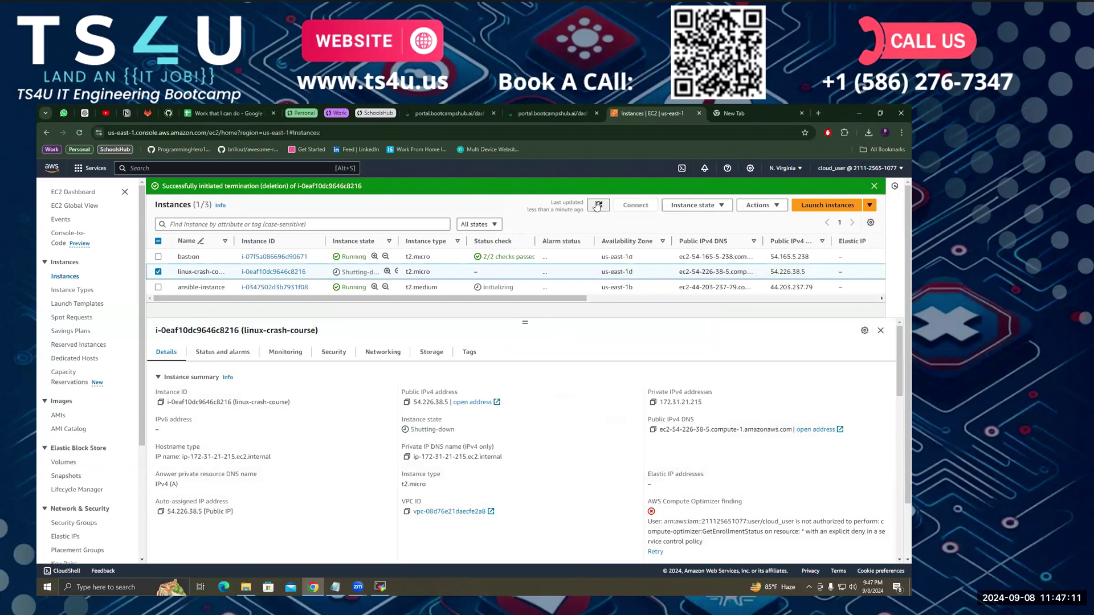